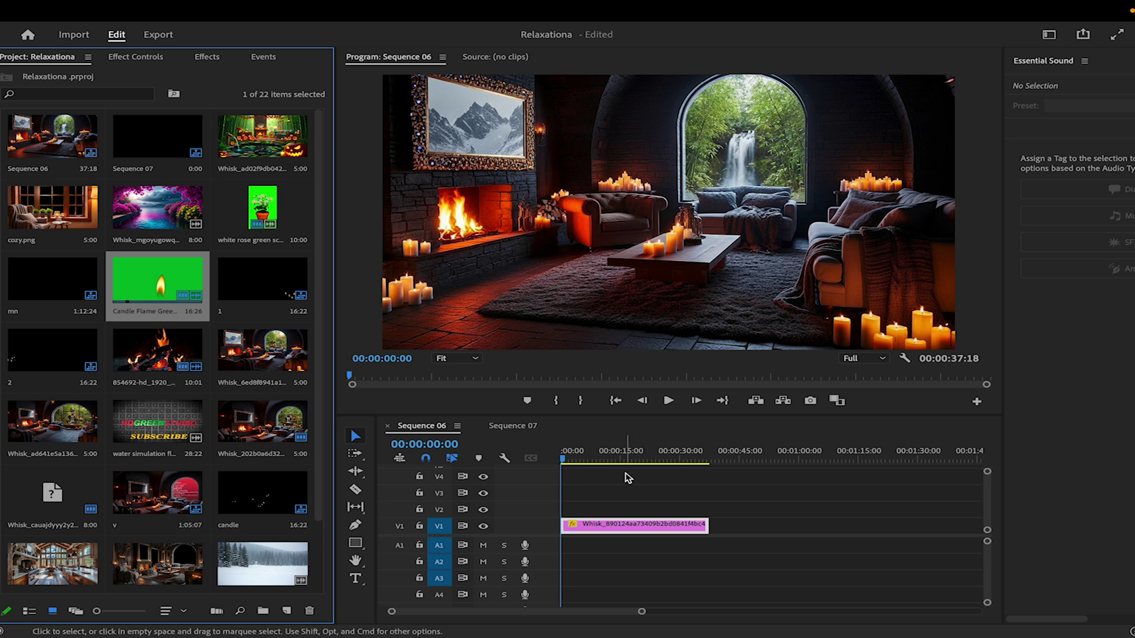
Step: Preview the start of Sequence 06 and place the Candle Flame green-screen clip on track V2 above the room image, starting at zero
mouse_move(722, 5)
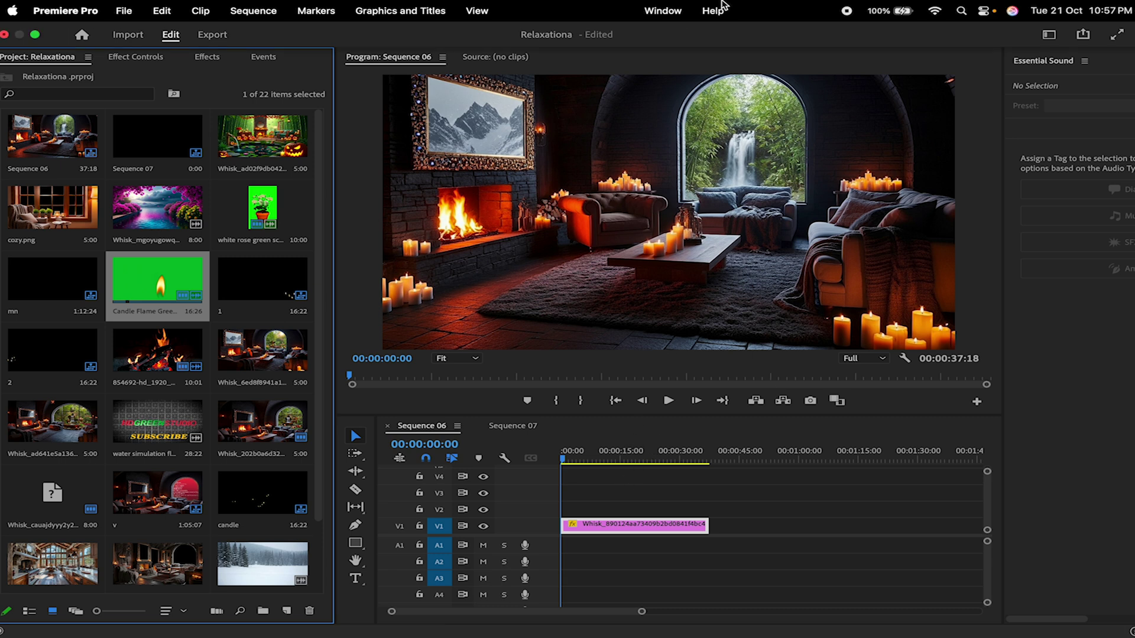
click(667, 401)
click(666, 401)
click(666, 401)
click(667, 401)
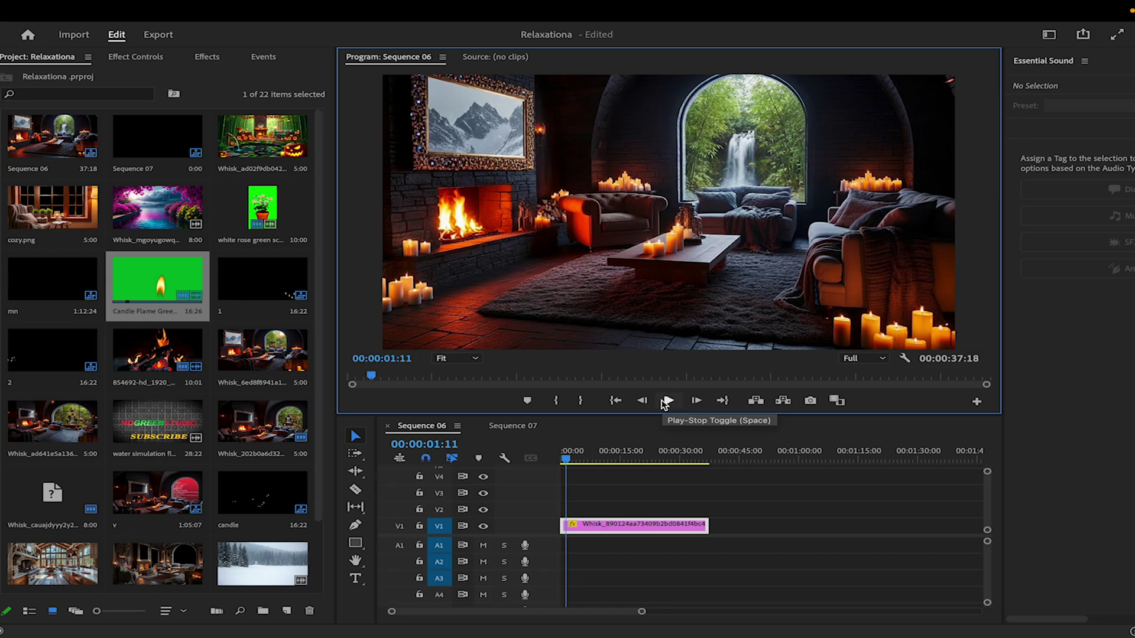
drag(158, 291, 563, 510)
drag(593, 570, 587, 510)
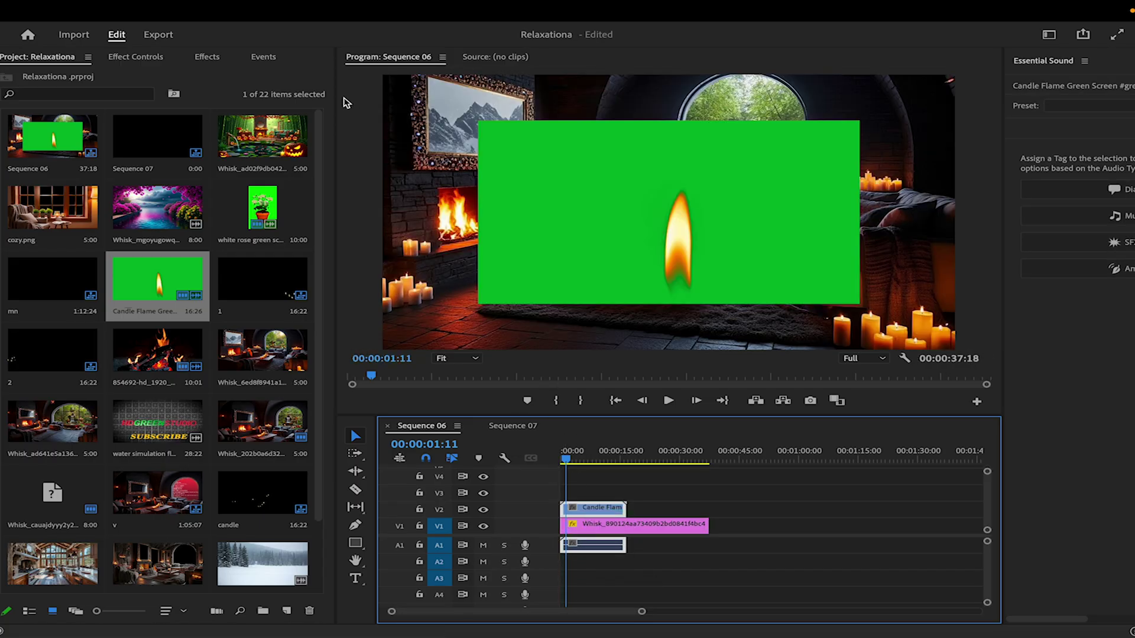
Step: Find the Ultra Key effect with the search term "Ultra" and apply it to the Candle Flame clip on V2
click(207, 59)
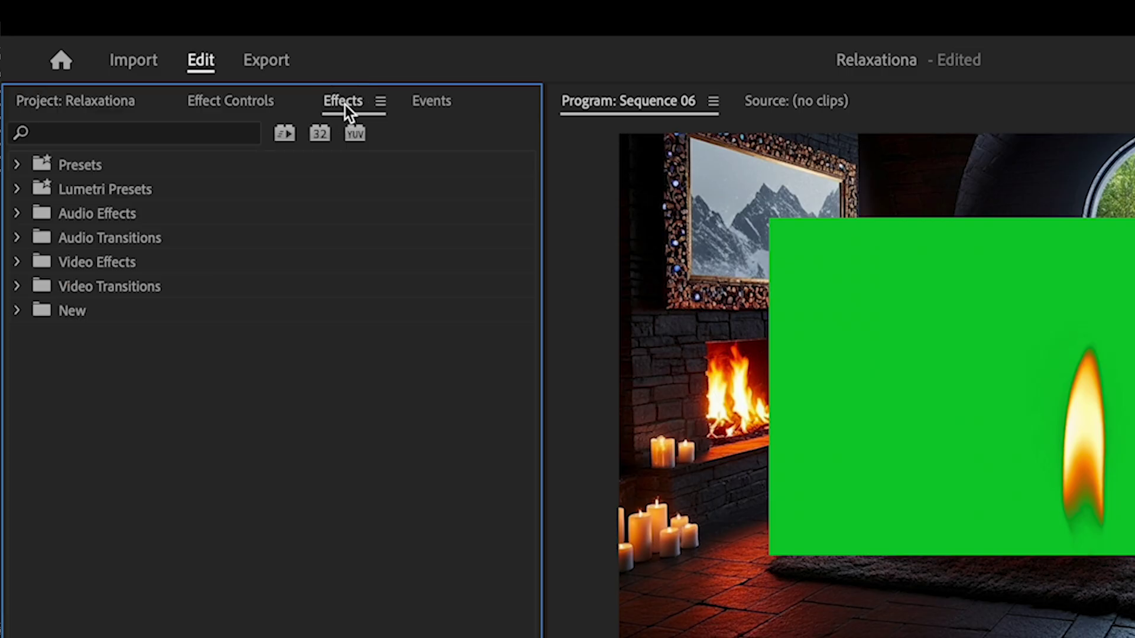
click(232, 133)
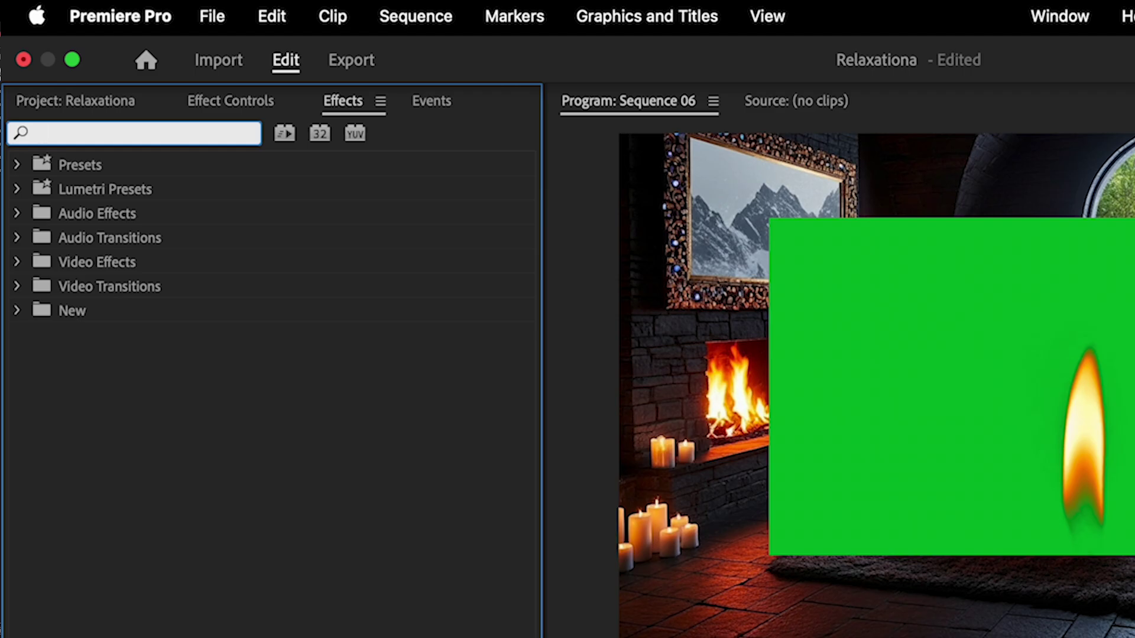
text(g)
key(BackSpace)
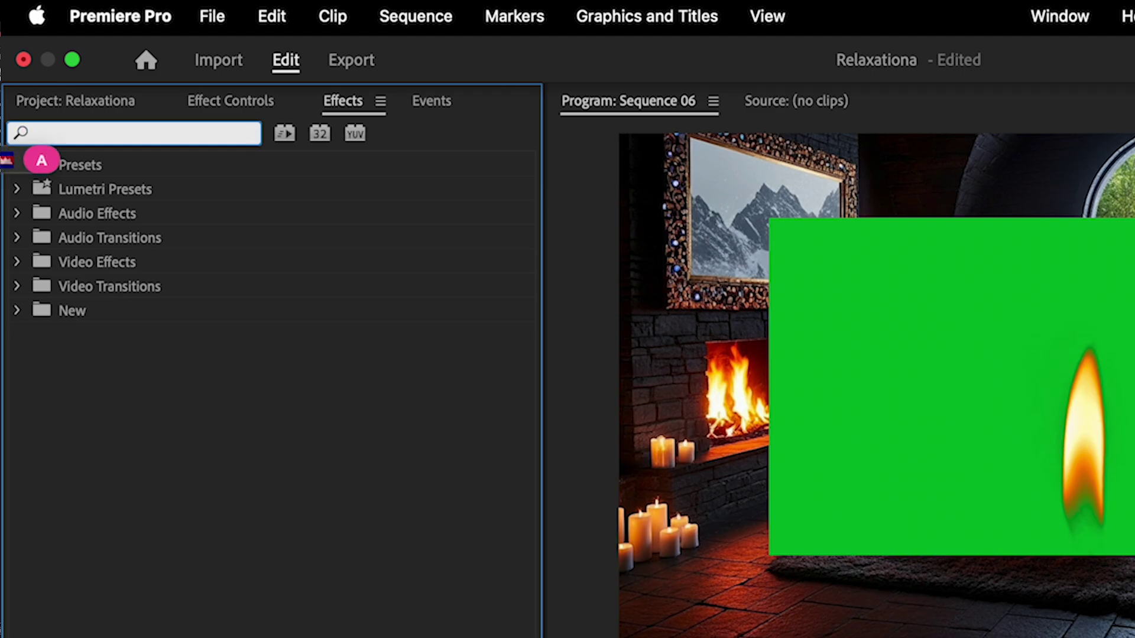
text(u)
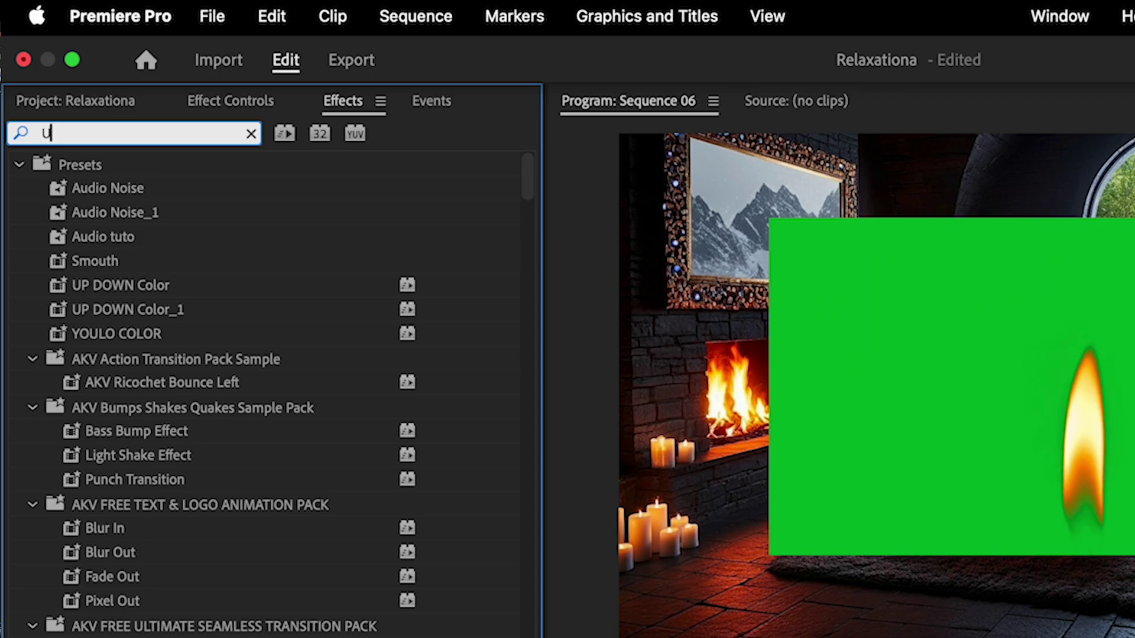
text(ltra)
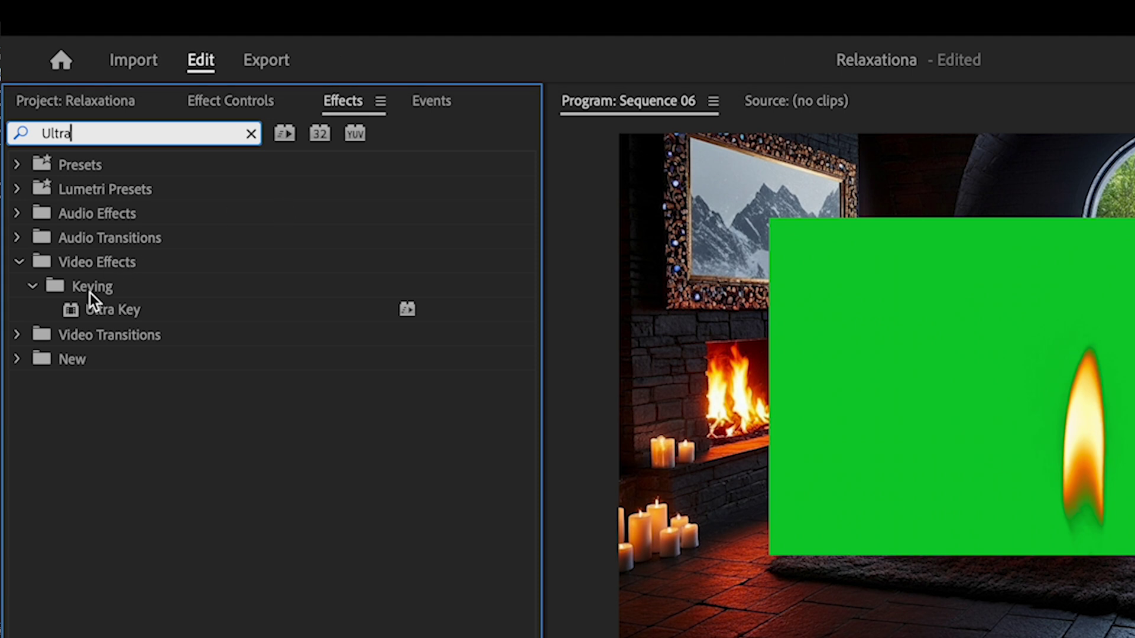
click(105, 313)
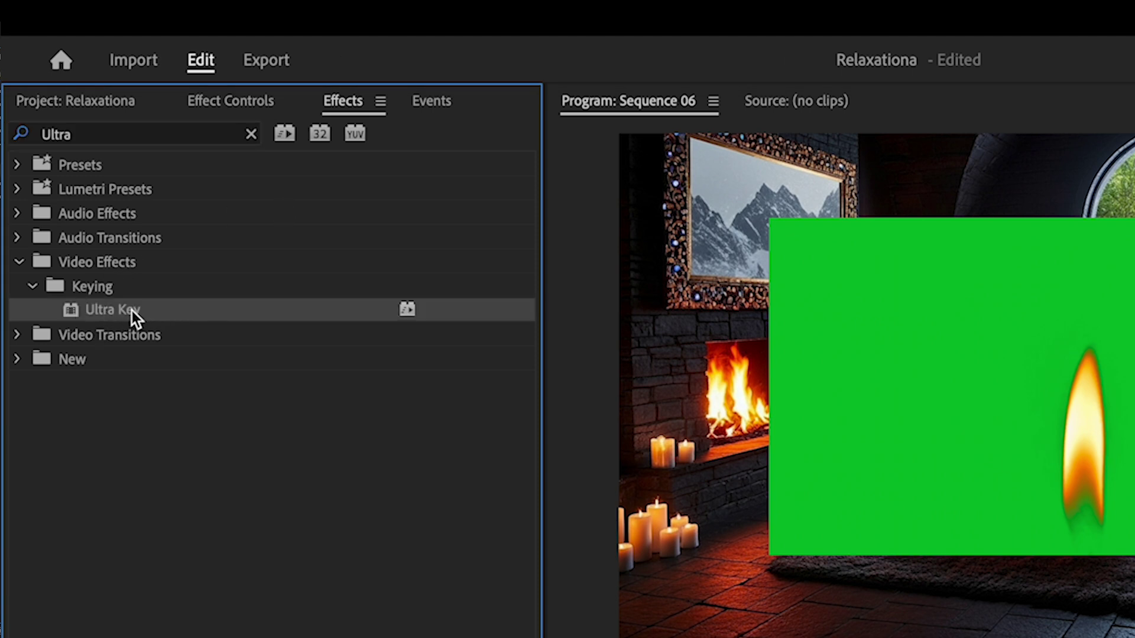
drag(129, 310, 953, 637)
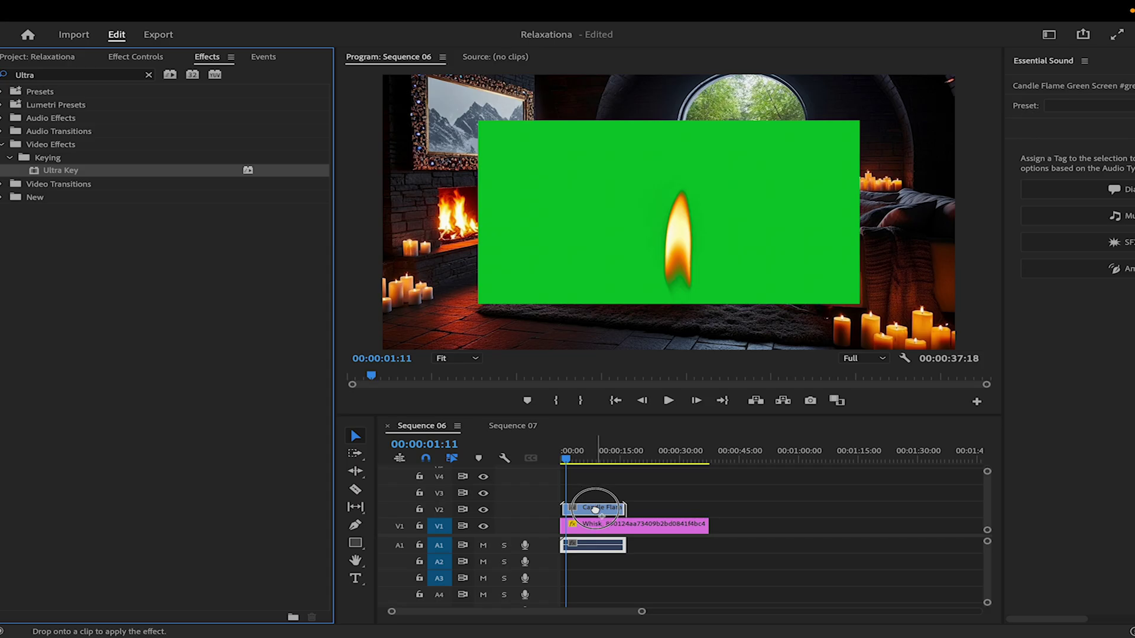
drag(596, 510, 596, 509)
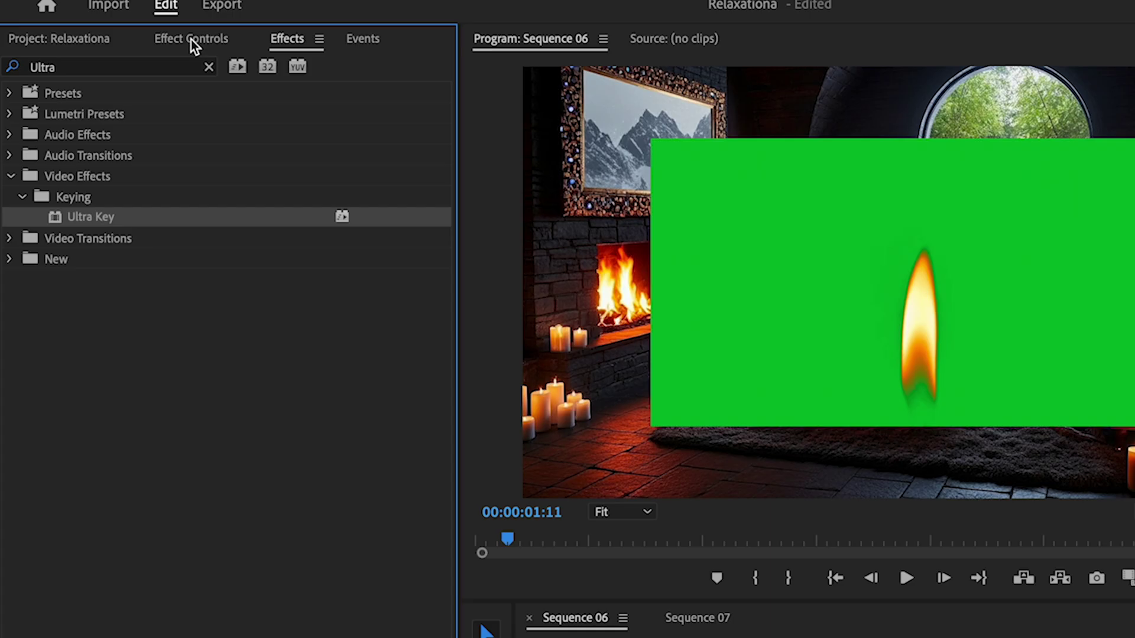
Step: Sample the green background around the candle flame as the Ultra Key key color
click(191, 40)
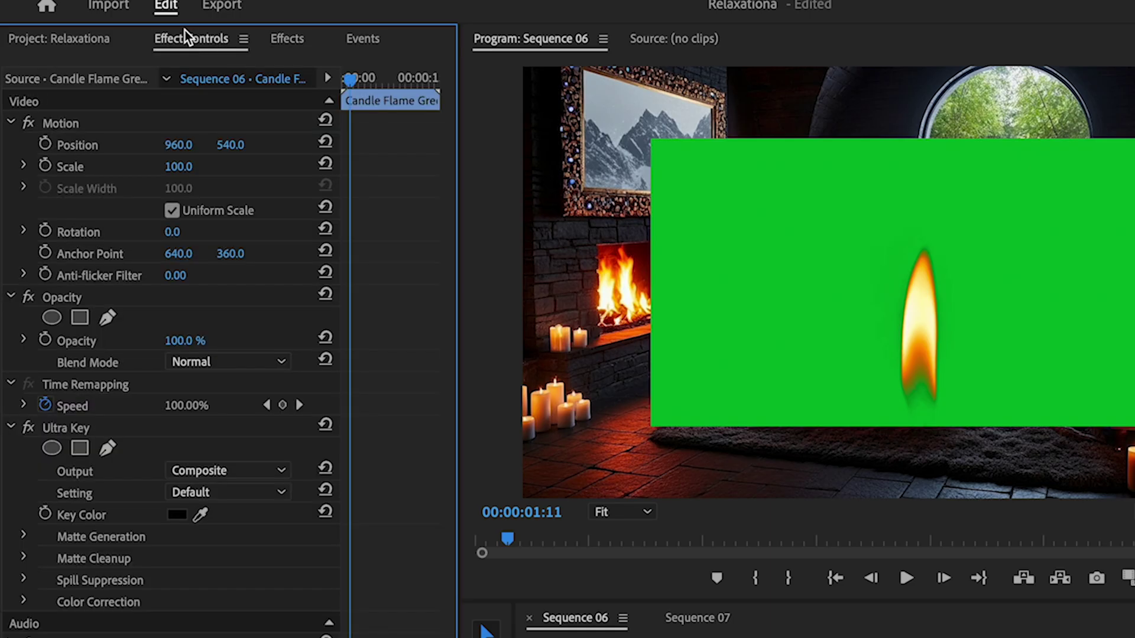
click(202, 515)
click(1031, 297)
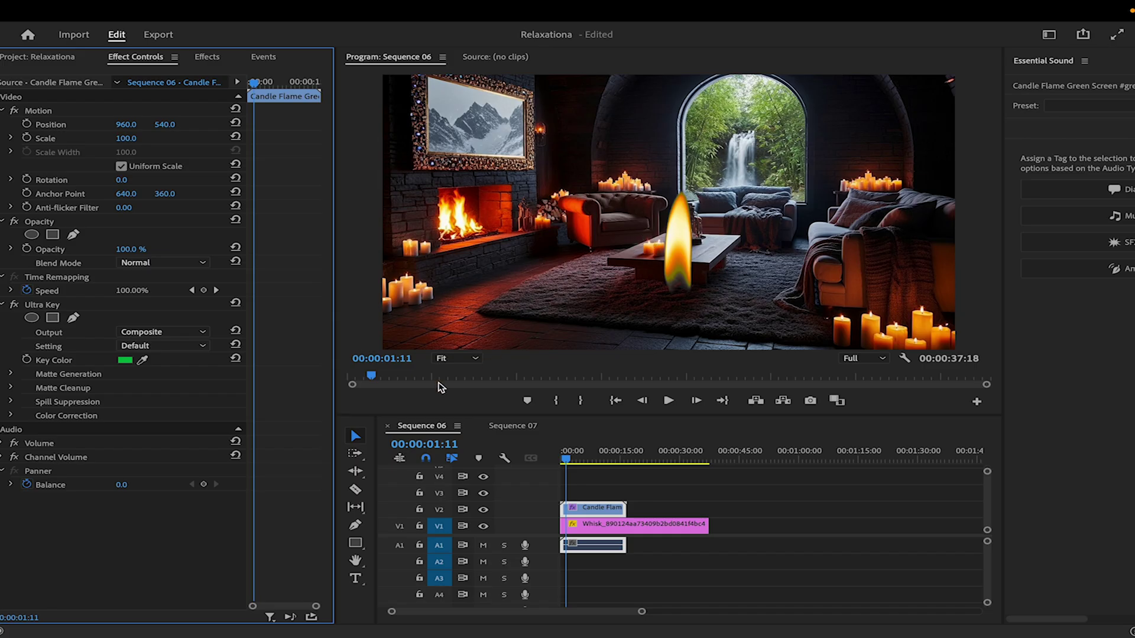
Step: Refine the Ultra Key matte generation of the flame with Transparency 35, Highlight 67, Shadow 0 and Pedestal 100
click(458, 359)
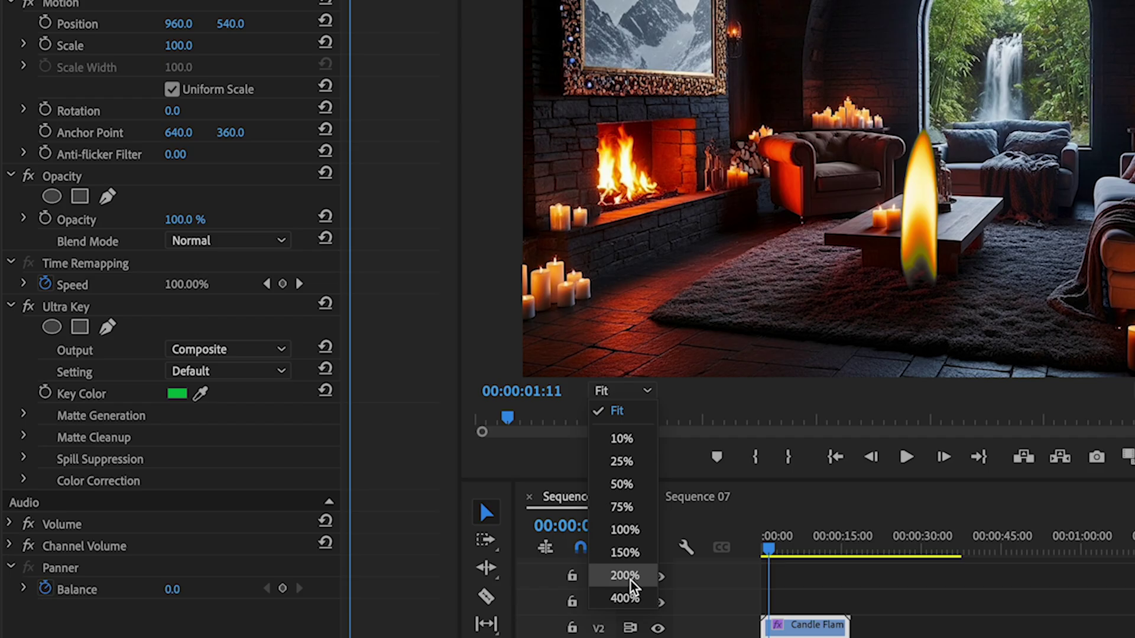
click(459, 476)
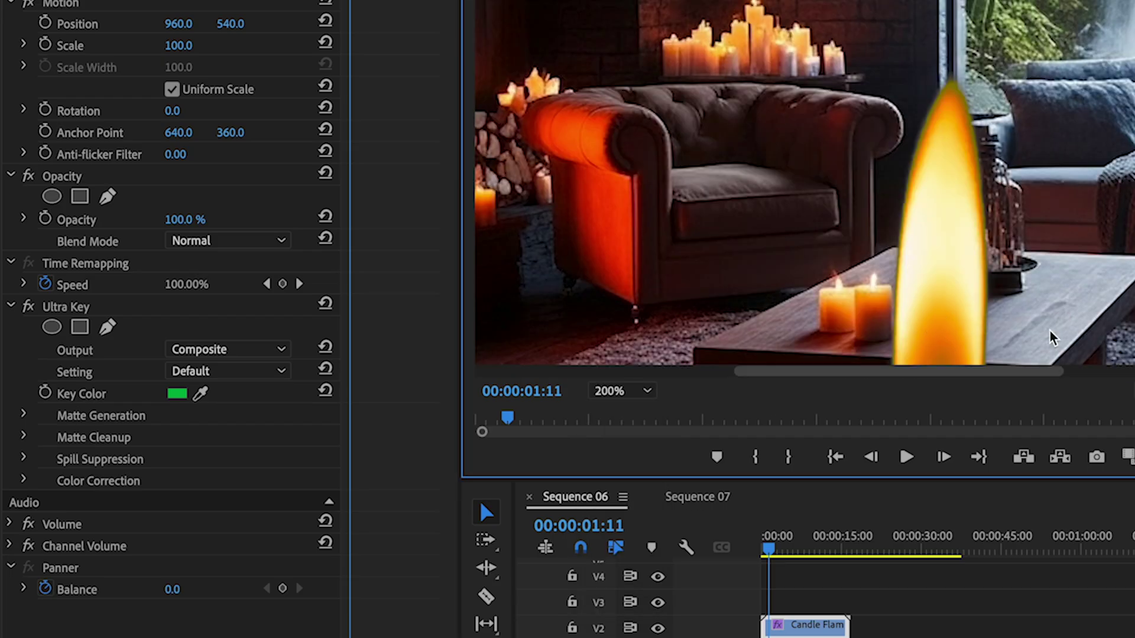
scroll(804, 183, down, 5)
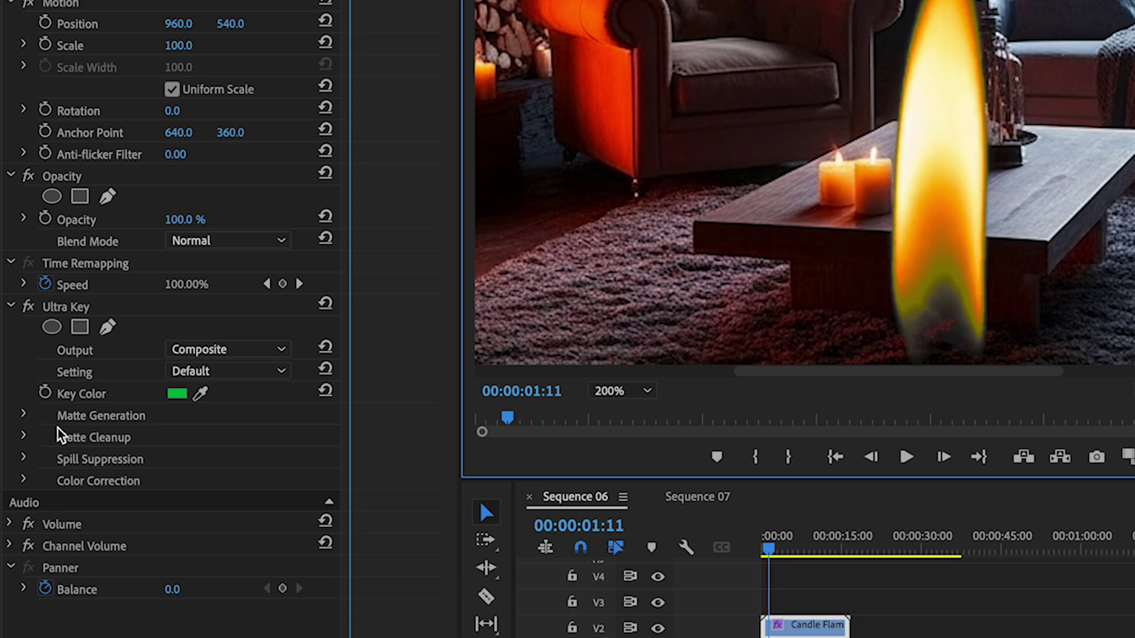
click(24, 416)
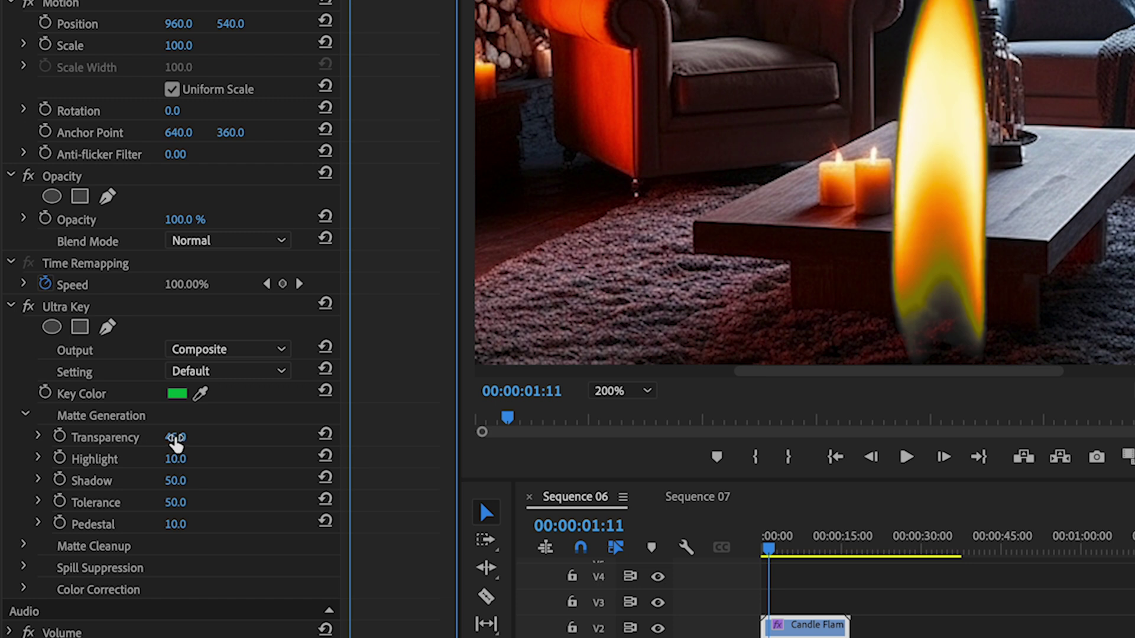
mouse_move(175, 440)
mouse_down()
mouse_move(149, 441)
mouse_move(172, 441)
mouse_up()
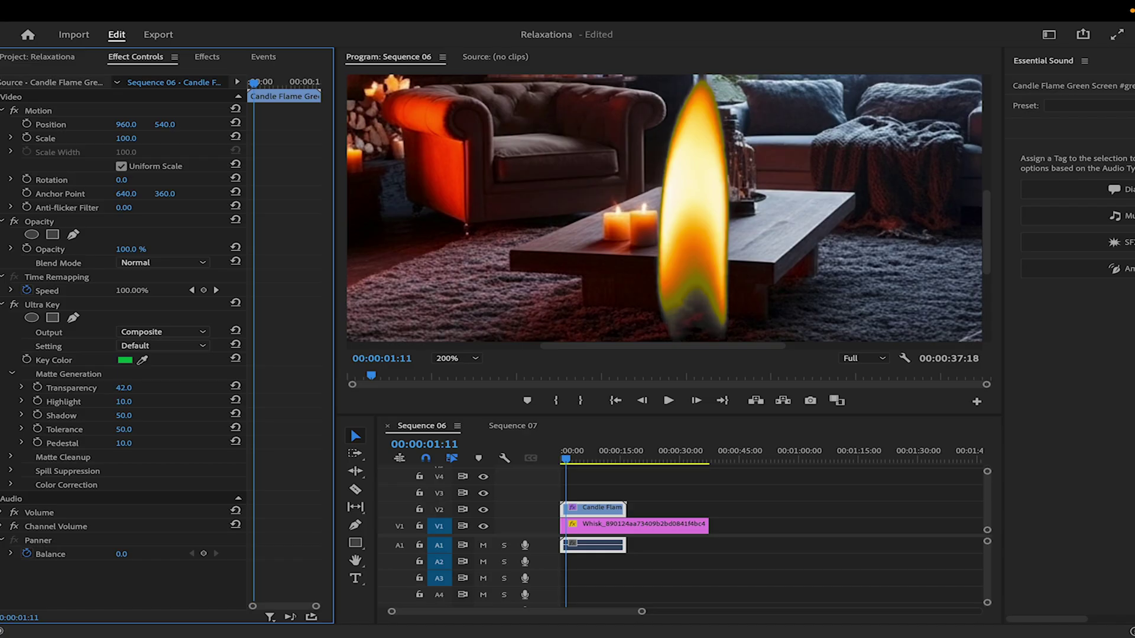
drag(124, 388, 105, 387)
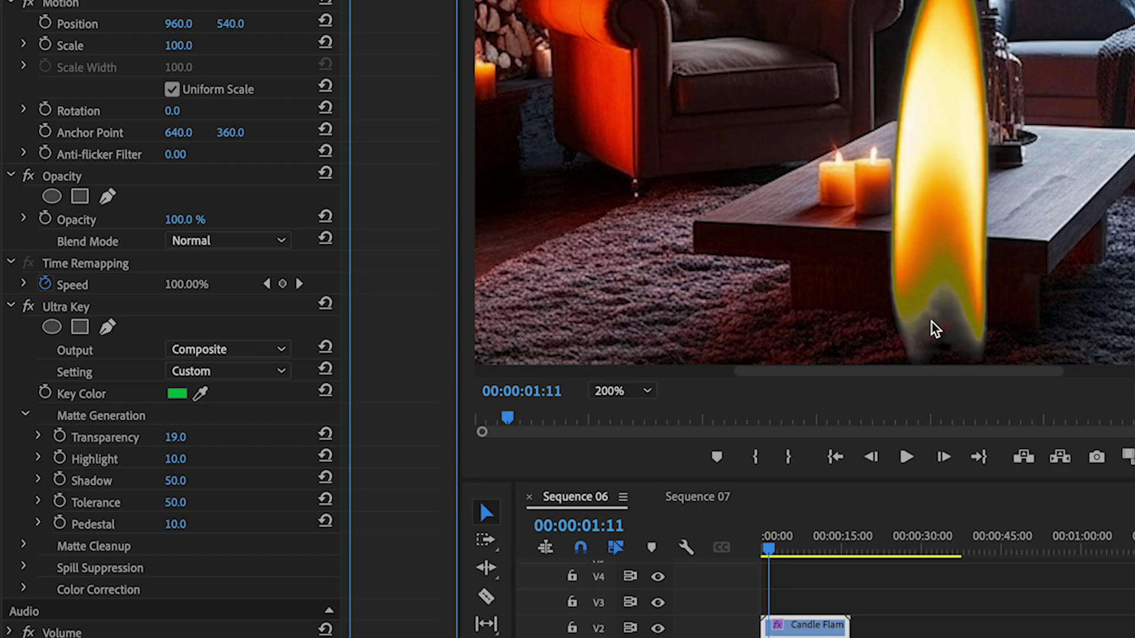
drag(180, 467, 152, 480)
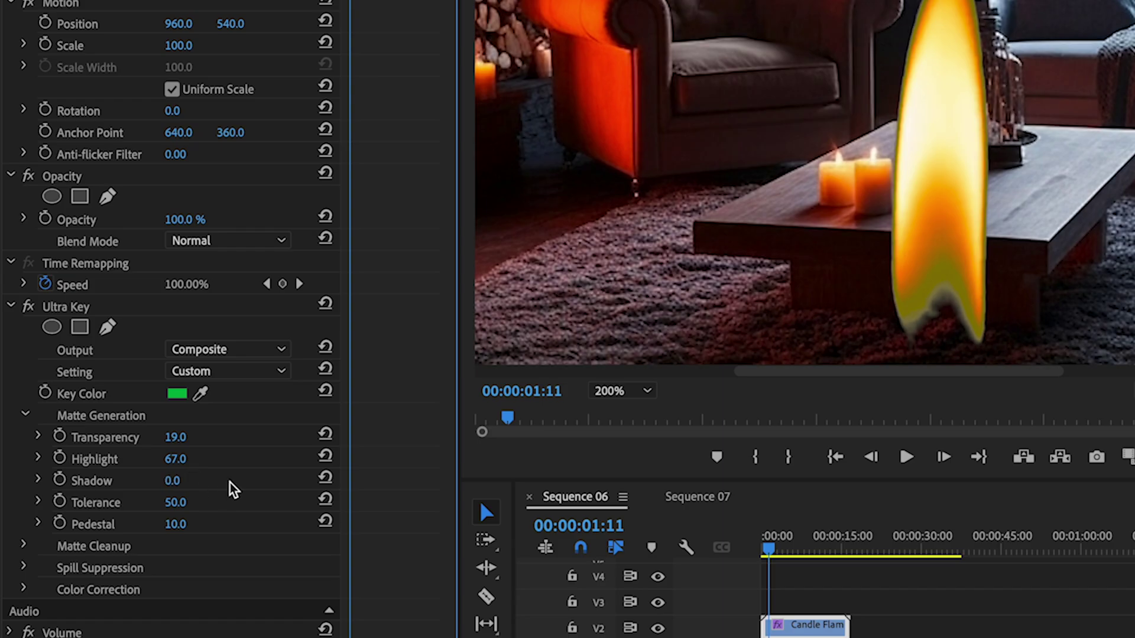
drag(178, 437, 189, 437)
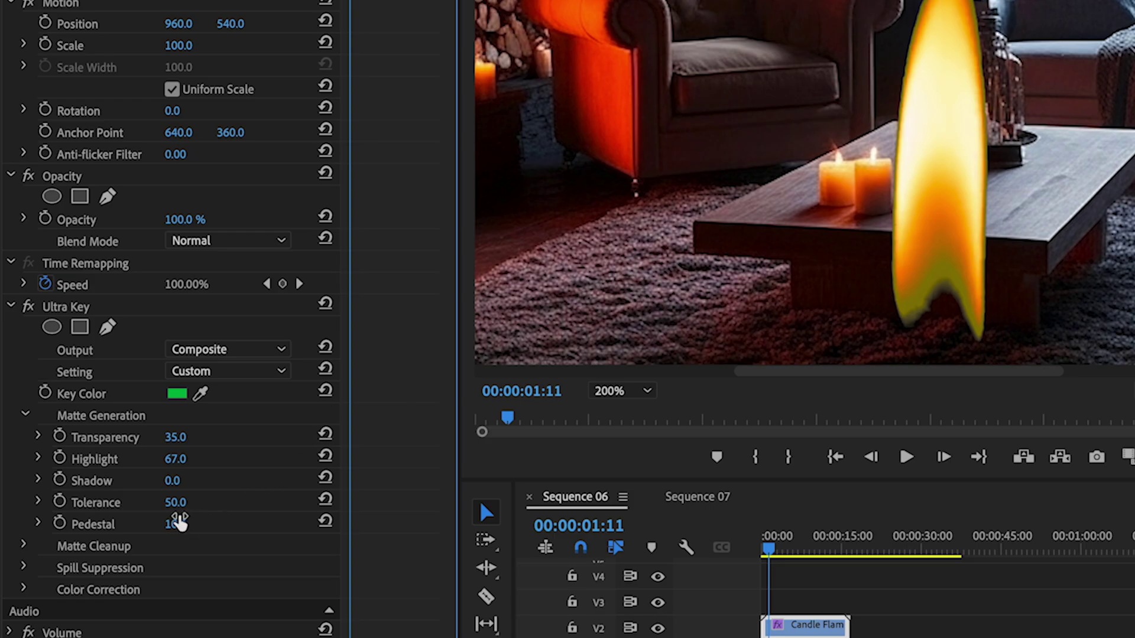
drag(175, 524, 202, 524)
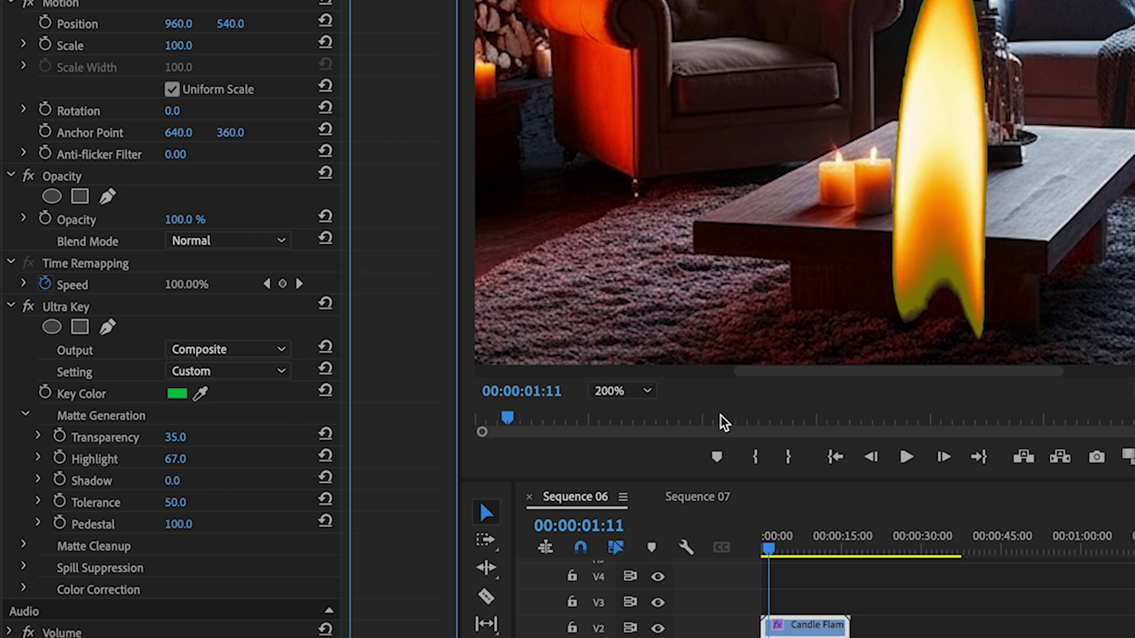
Step: Scale the flame to 27, position it at 963, 548 on the table candle, and play back the composite
click(648, 392)
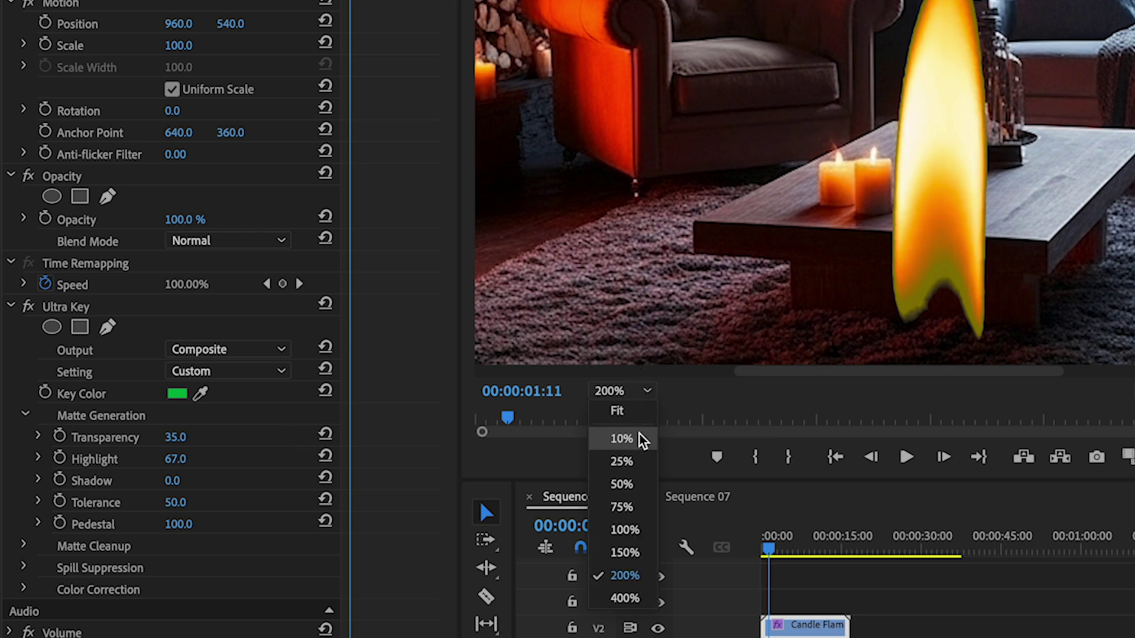
click(618, 409)
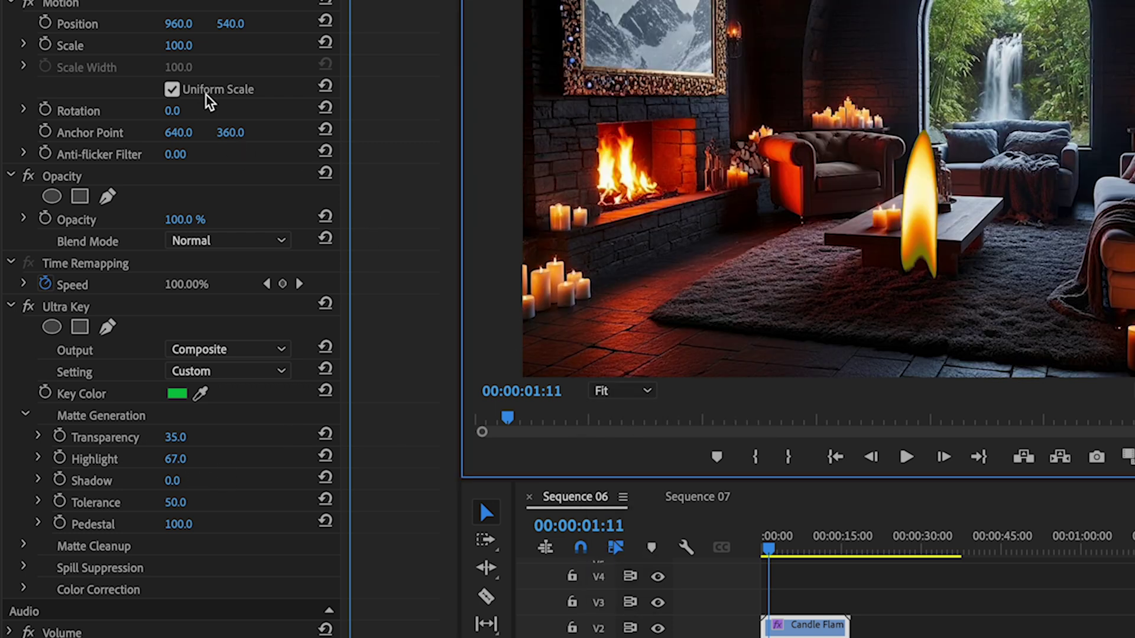
mouse_move(180, 45)
mouse_down()
mouse_move(137, 45)
mouse_move(183, 23)
mouse_move(226, 27)
mouse_move(176, 24)
mouse_up()
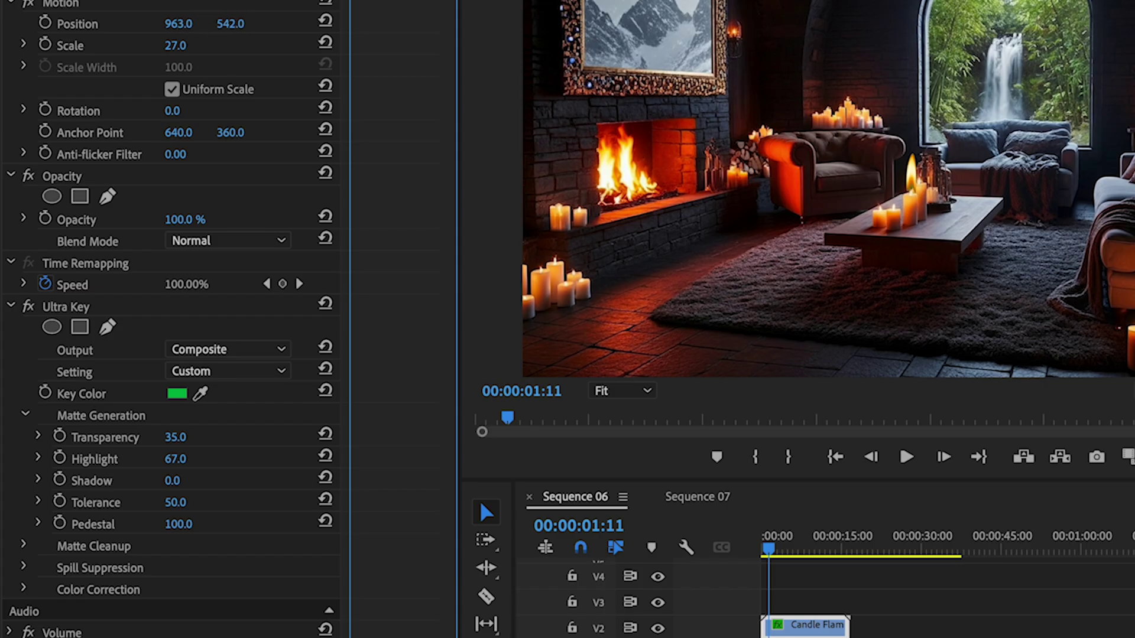
drag(230, 23, 234, 24)
key(space)
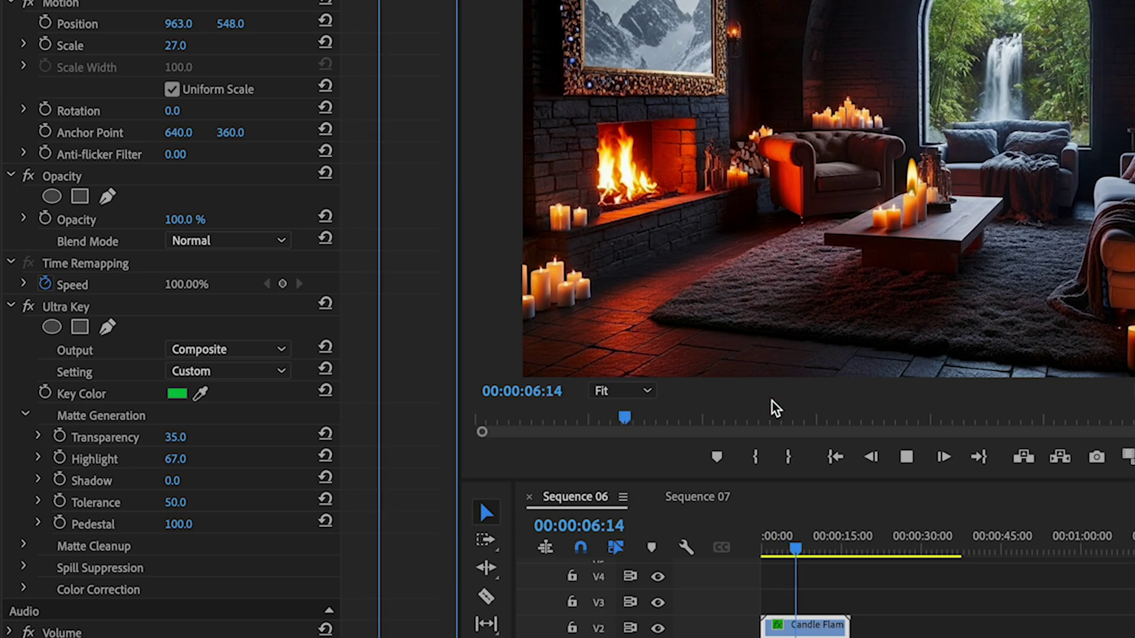
key(space)
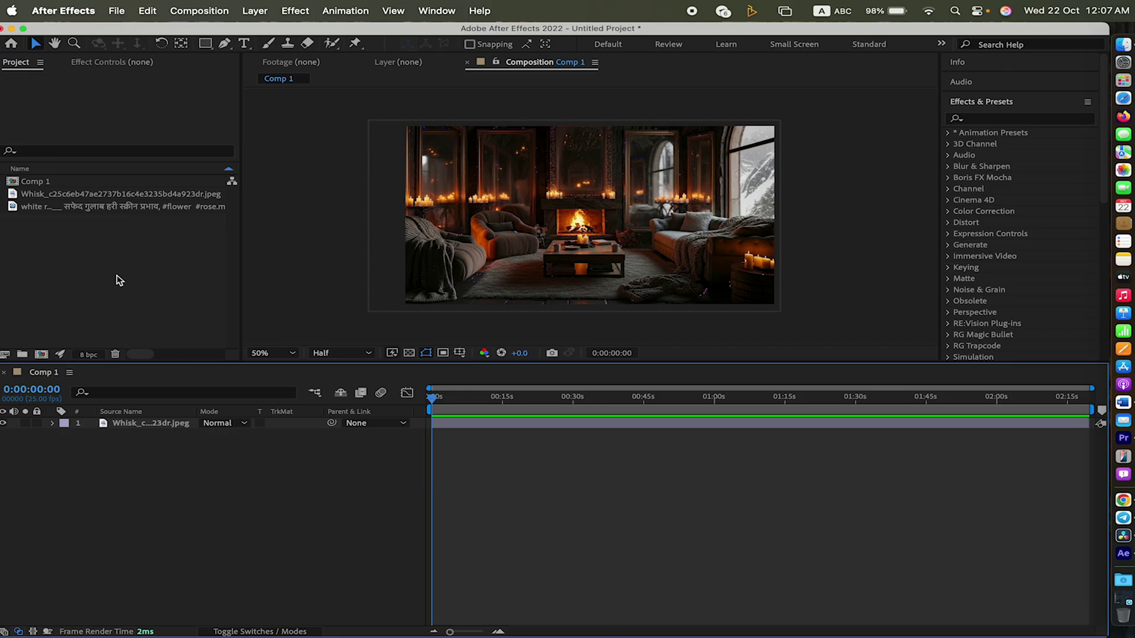
click(584, 246)
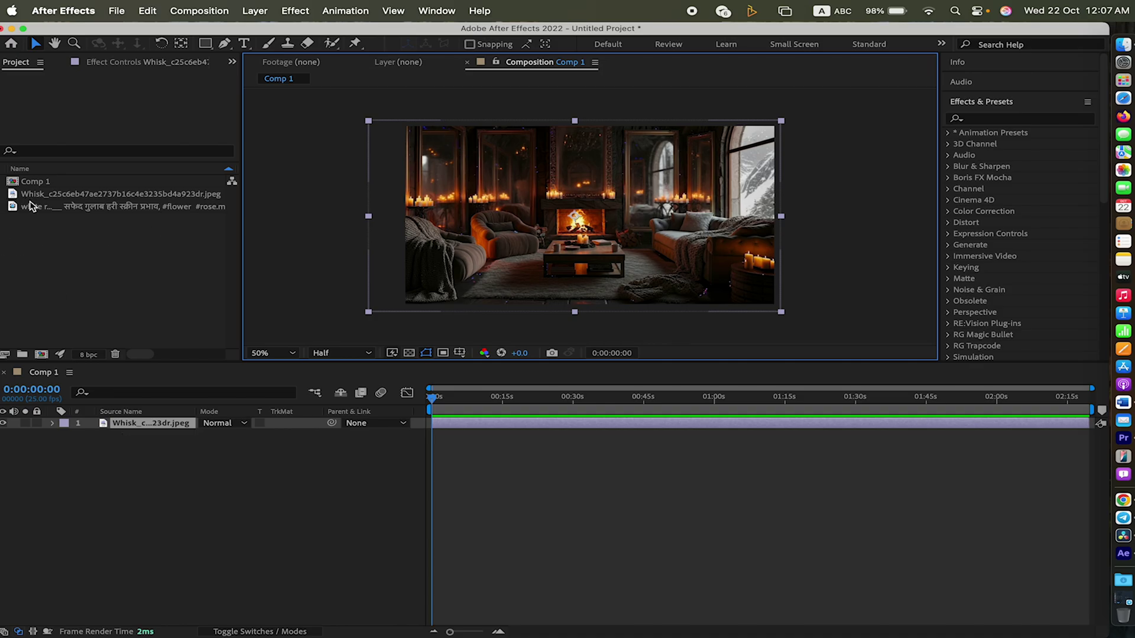
click(37, 207)
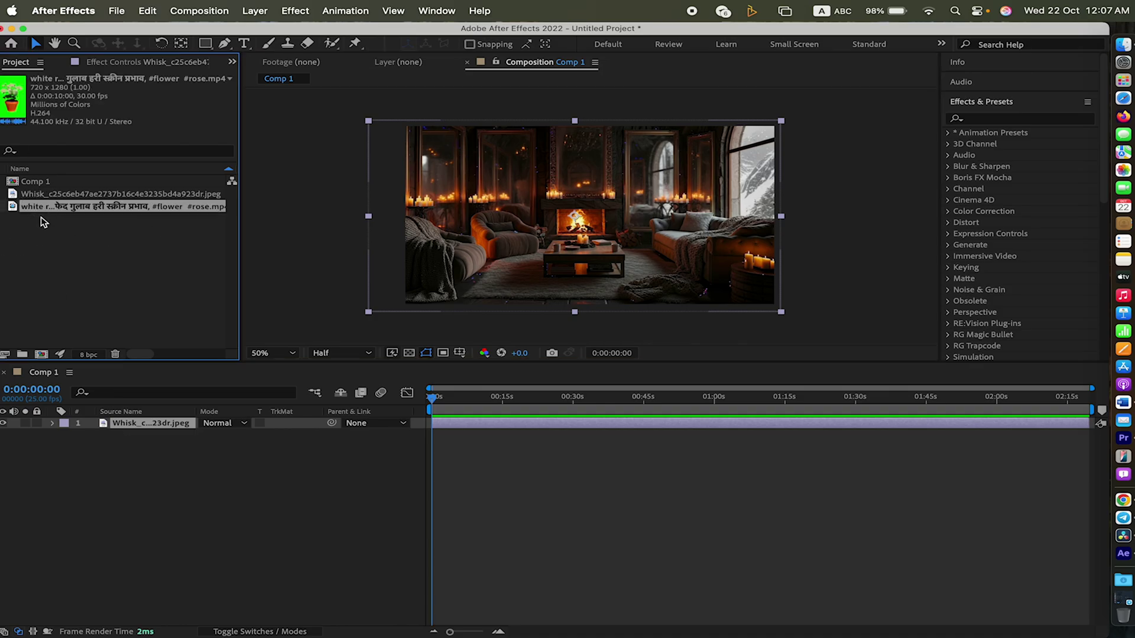
drag(59, 212, 443, 416)
drag(82, 194, 178, 422)
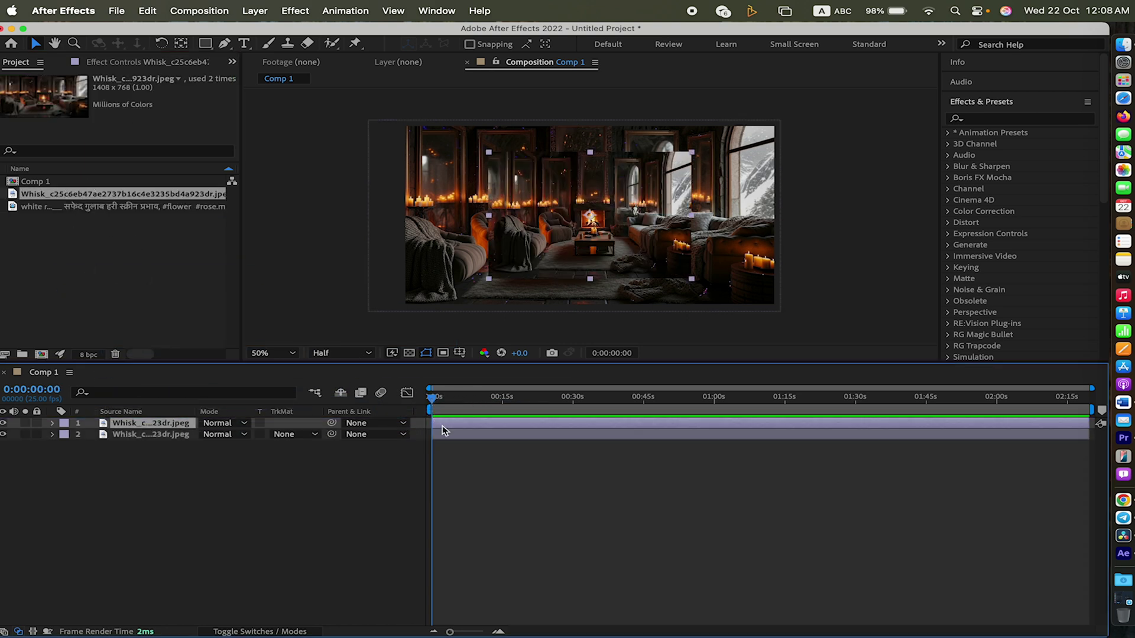
drag(445, 405, 461, 404)
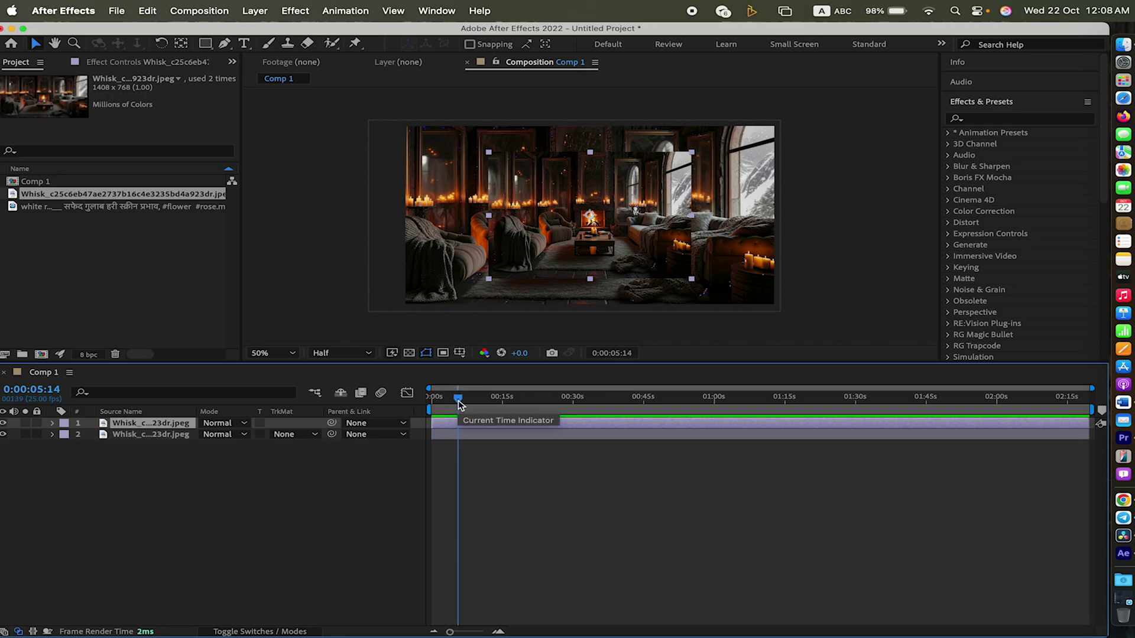
key(super+z)
Step: In After Effects, add the white rose green-screen video to Comp 1 above the room image and set the current time to 0:00:01:16
click(50, 211)
drag(50, 211, 159, 423)
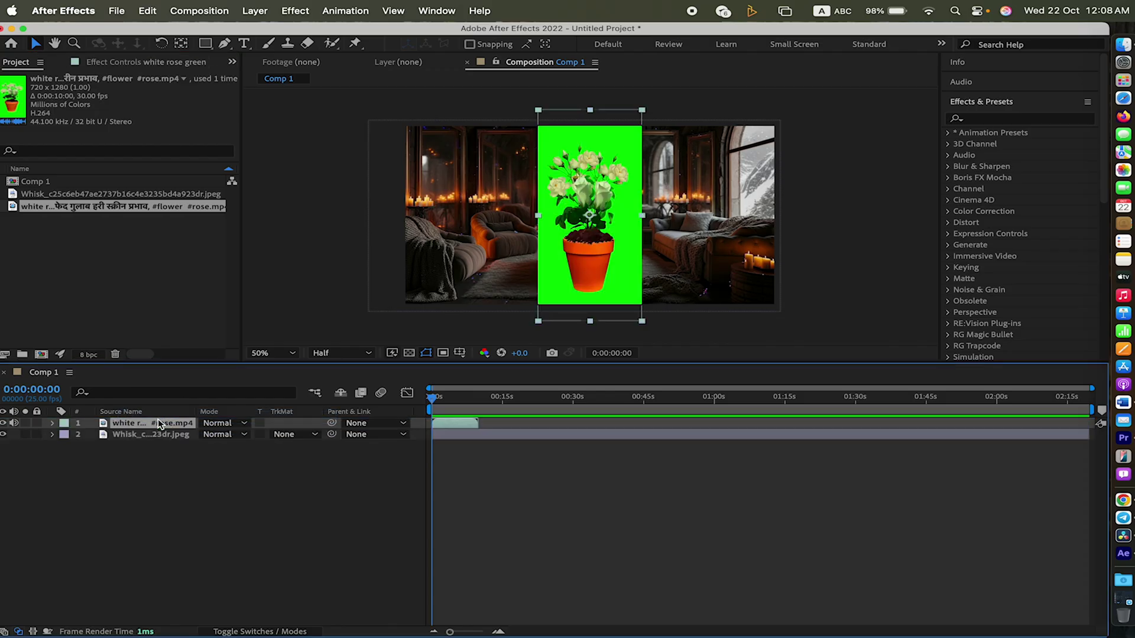
drag(433, 397, 438, 397)
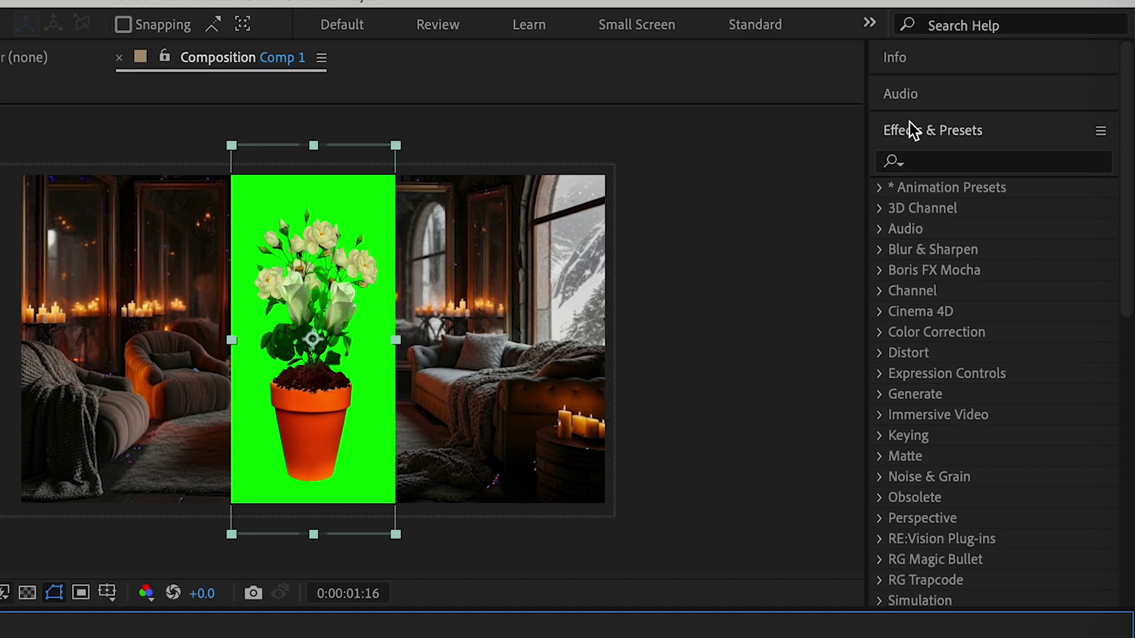
Step: Search the effects for "Keyli" and apply Keylight (1.2) to the white rose green-screen layer
click(949, 141)
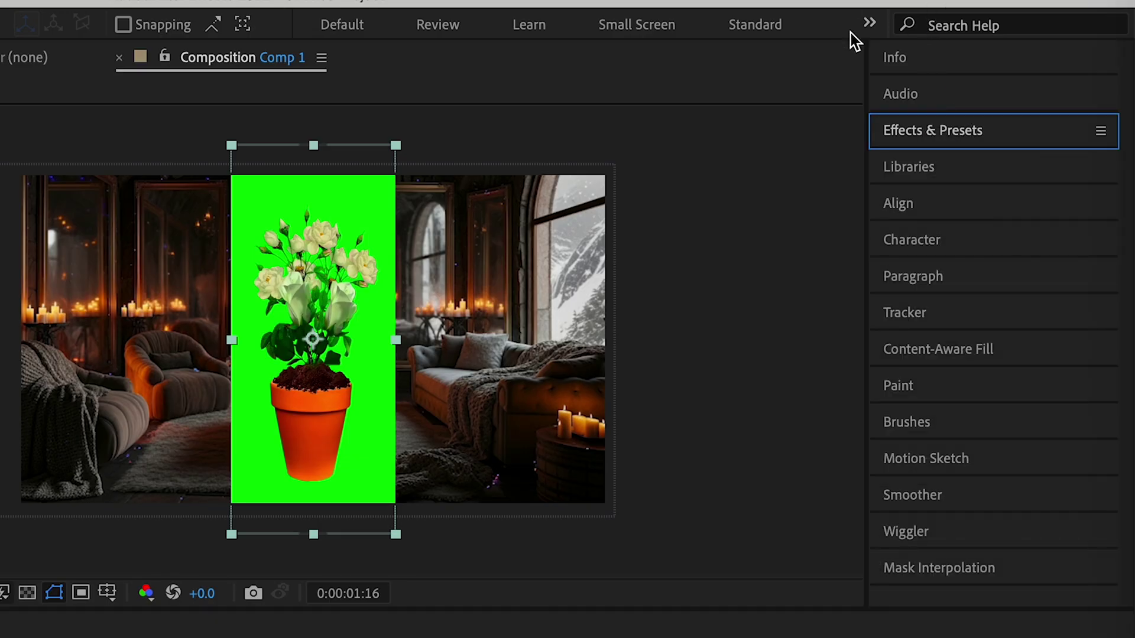
click(933, 136)
click(944, 160)
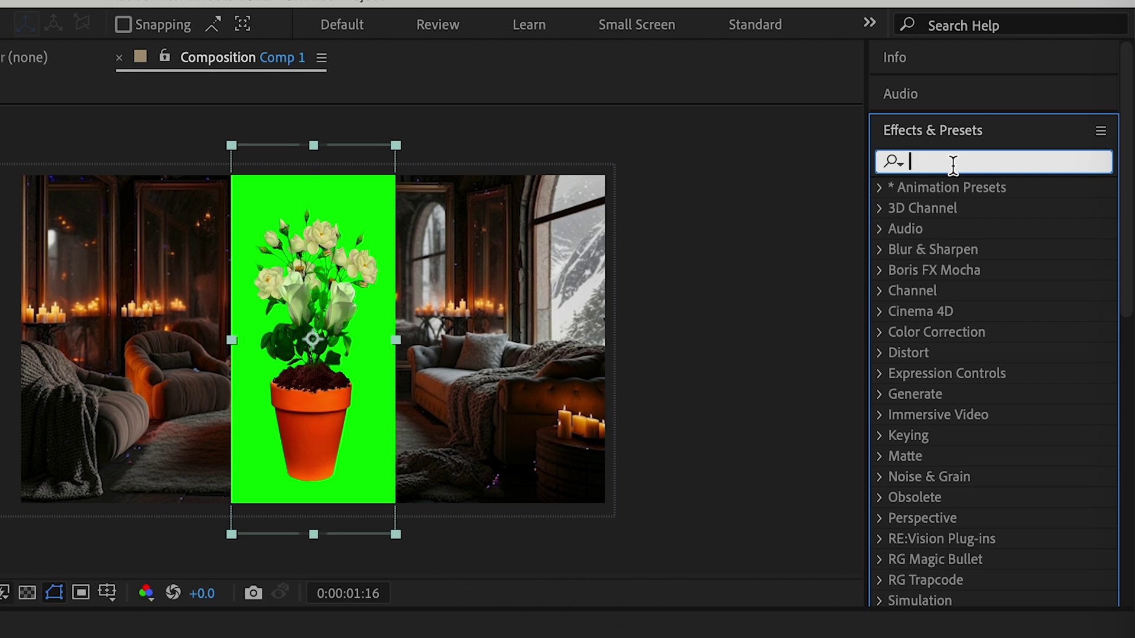
text(K)
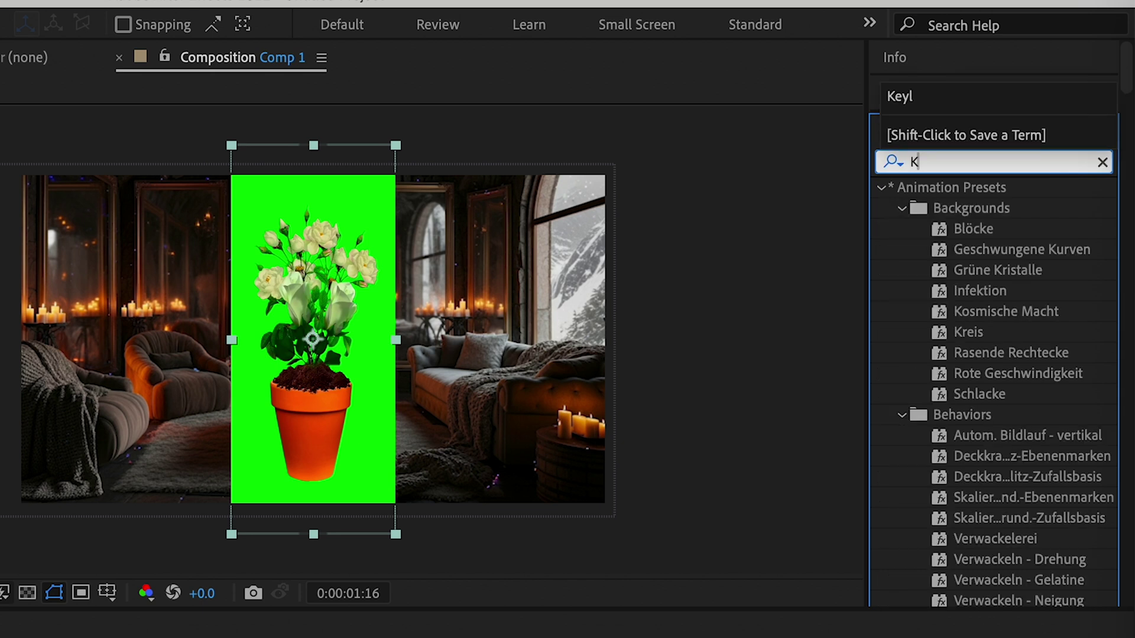
text(eyli)
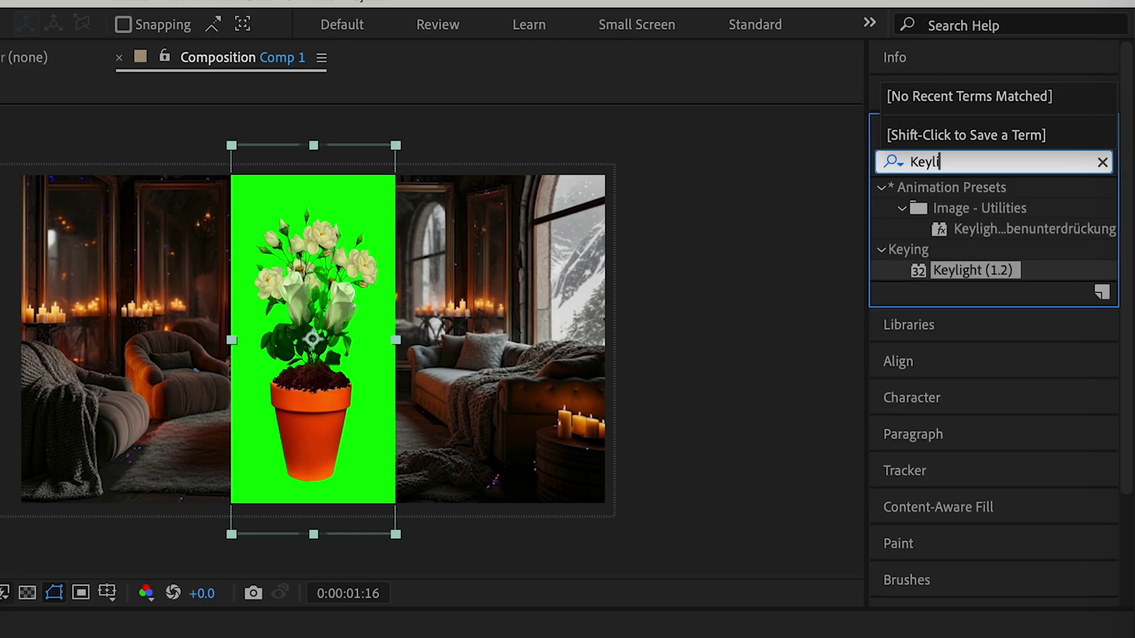
click(982, 284)
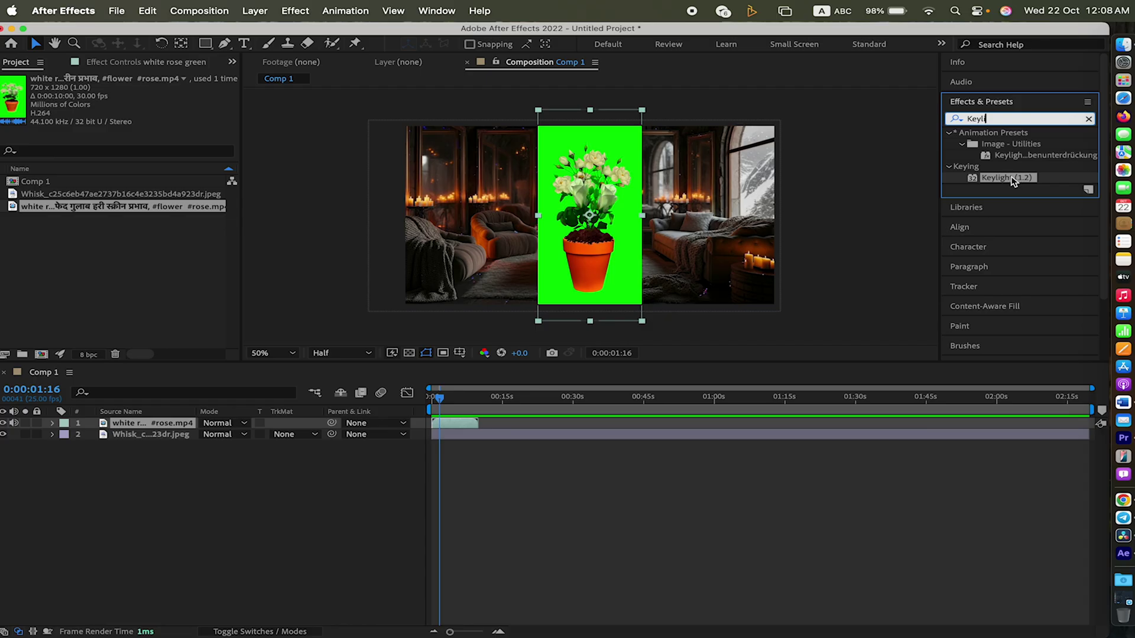
drag(1012, 181, 467, 426)
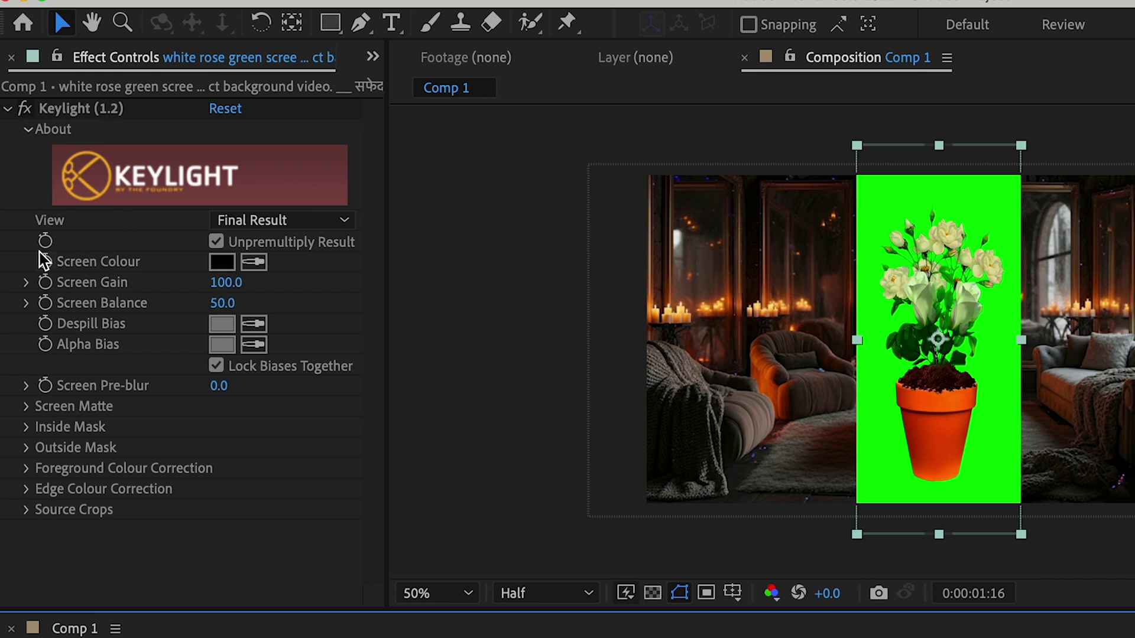
Step: Sample the green background around the rose plant as Keylight's Screen Colour, keeping the view at Final Result
click(263, 221)
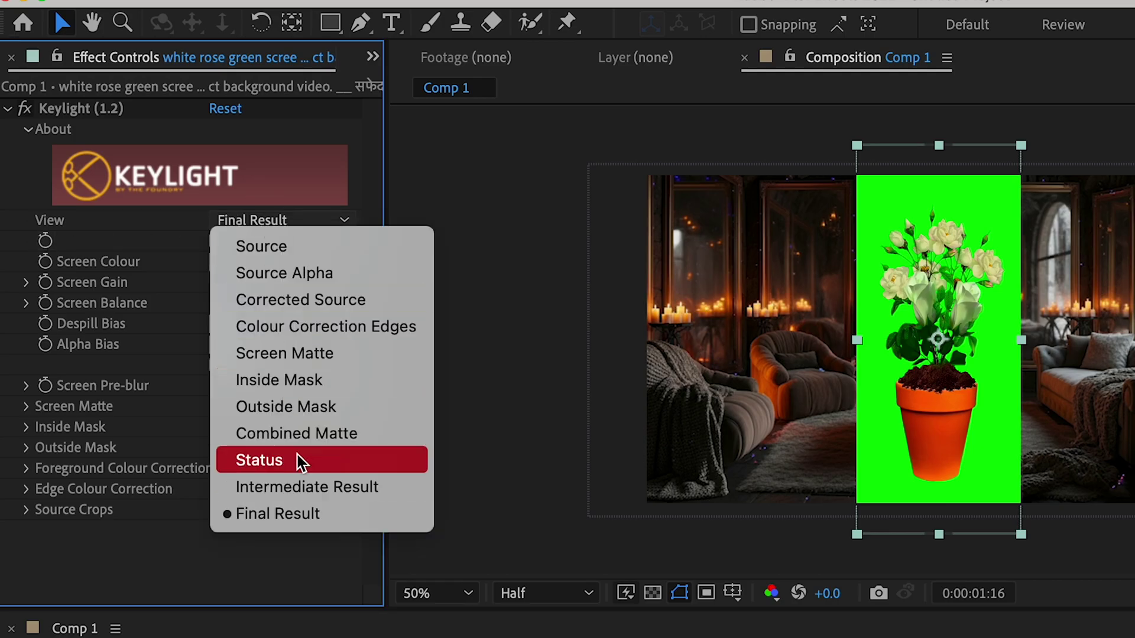
click(426, 156)
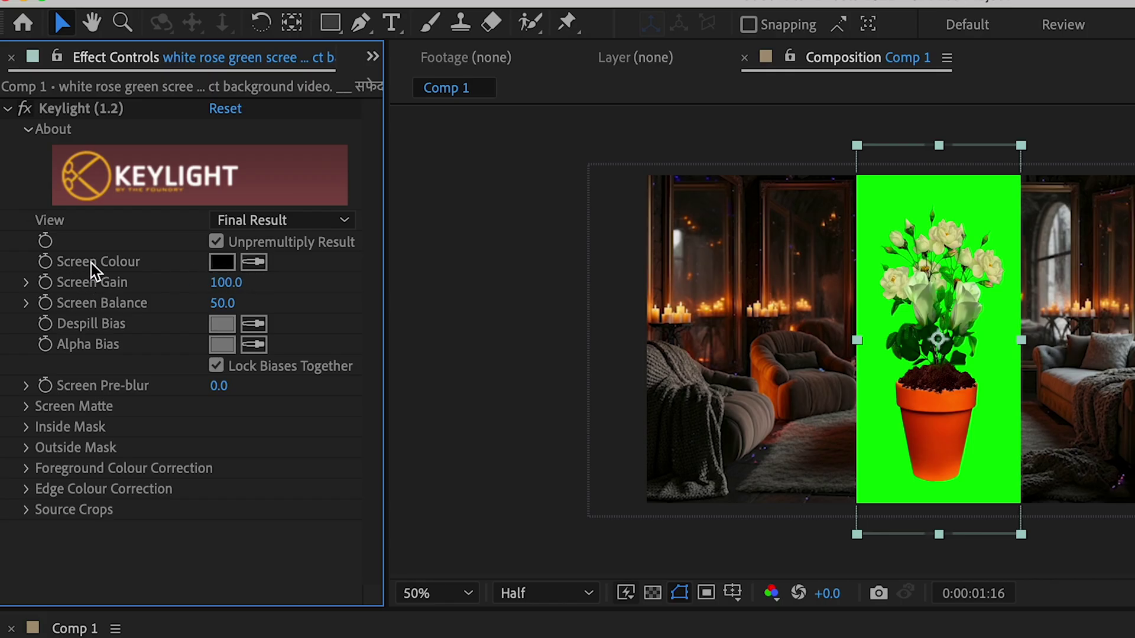
click(255, 265)
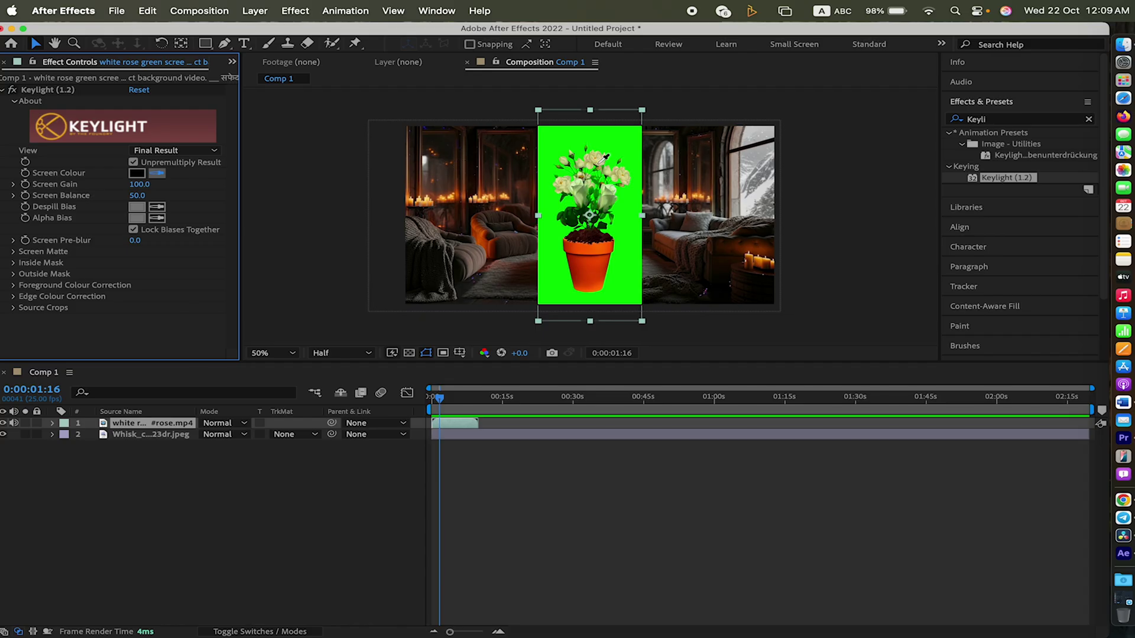
click(566, 145)
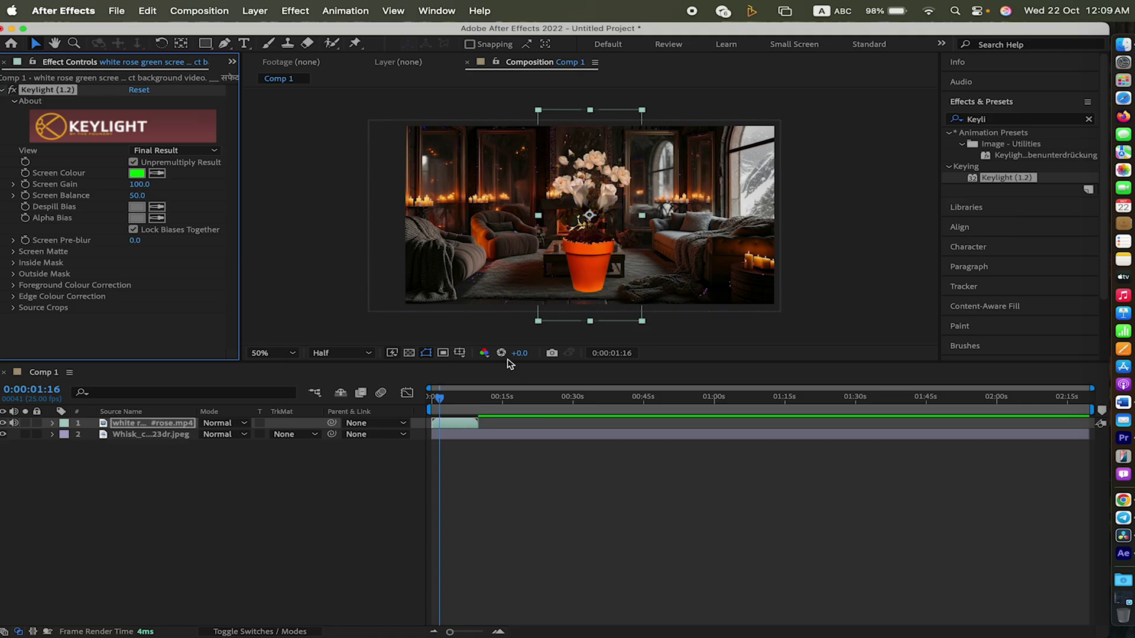
Step: Raise Keylight's Screen Gain to 111.9 while checking the rose edges at 200% magnification
drag(508, 369, 507, 444)
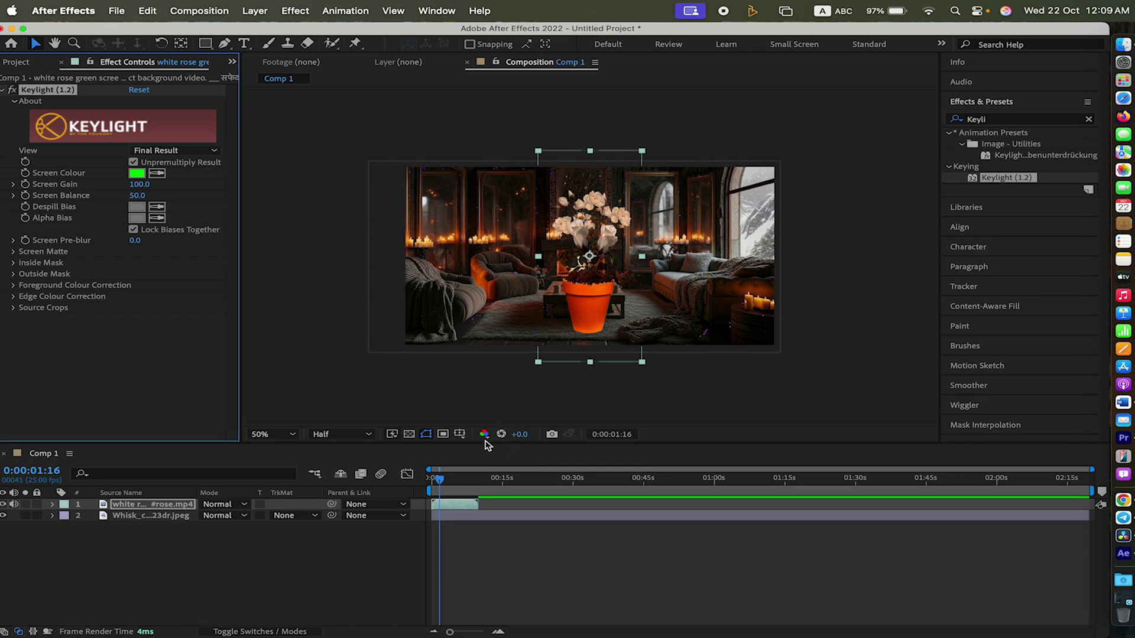
click(292, 436)
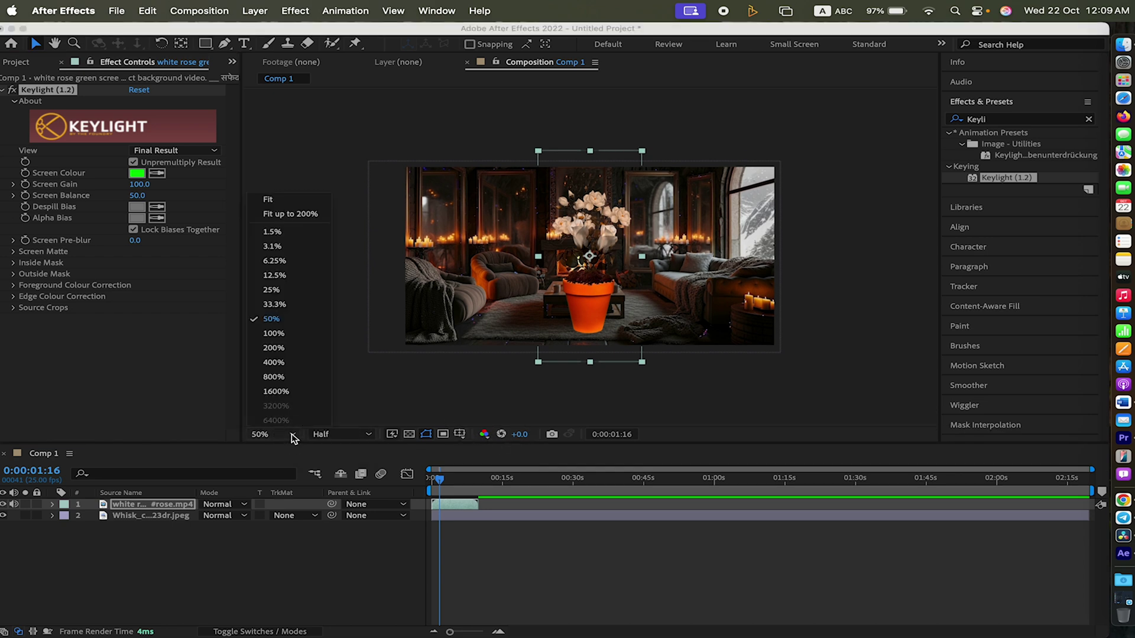
click(284, 366)
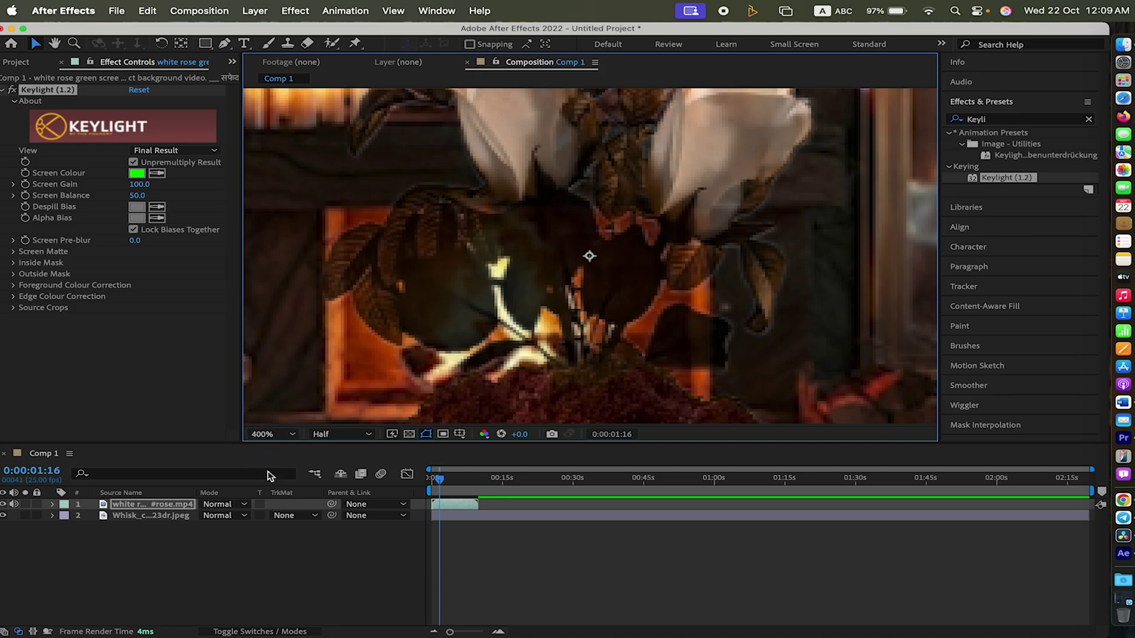
click(279, 435)
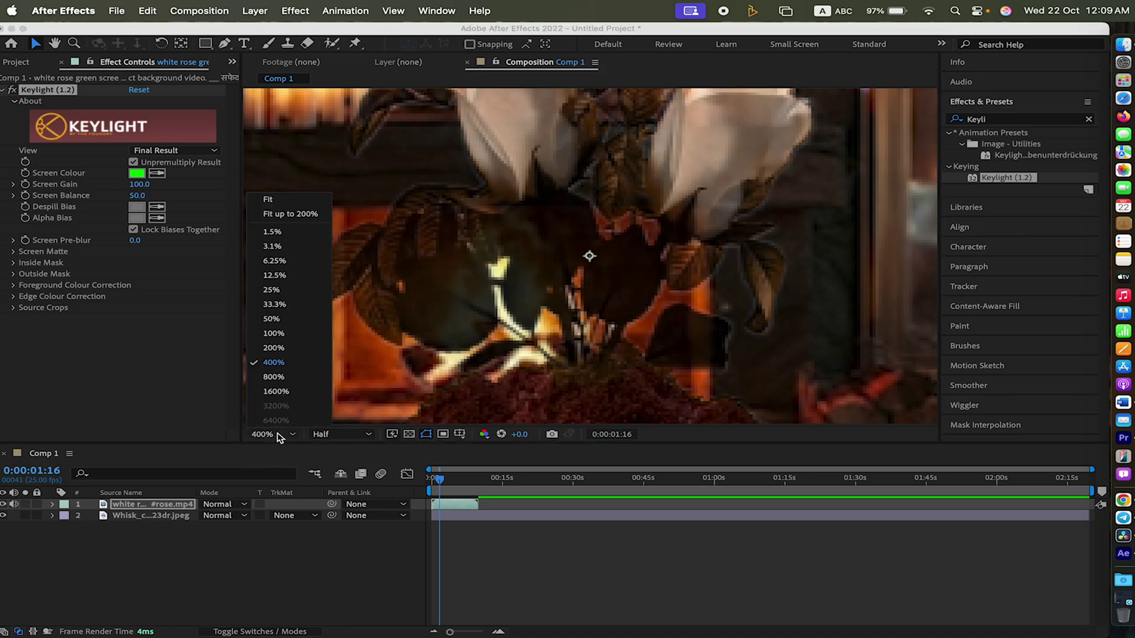
click(283, 349)
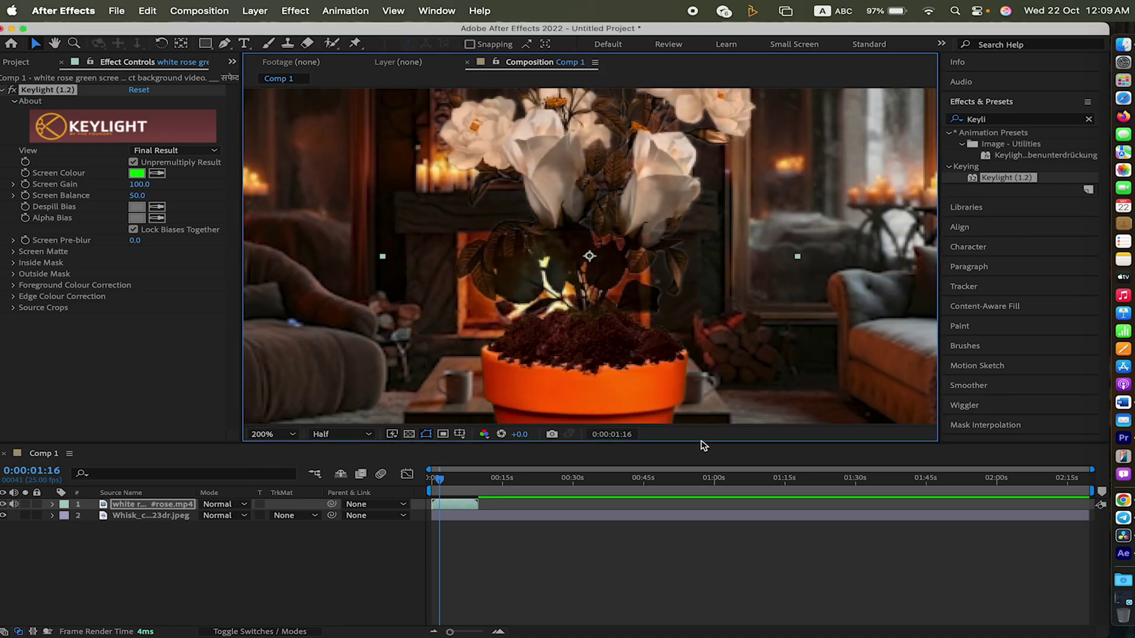
key(h)
drag(673, 275, 643, 361)
key(v)
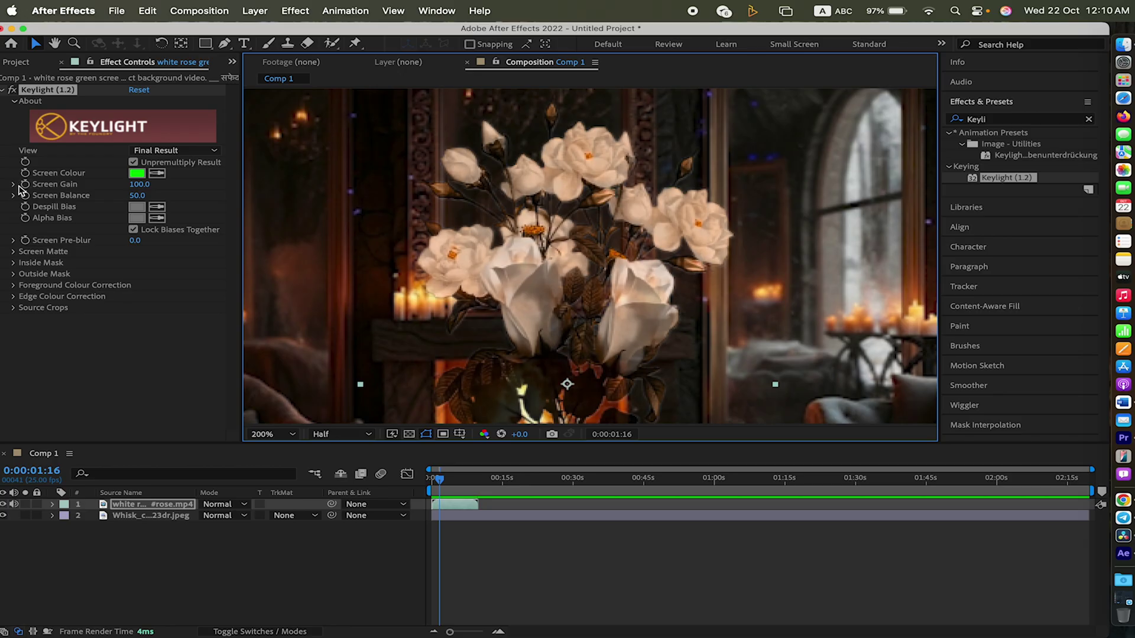
click(18, 185)
click(13, 185)
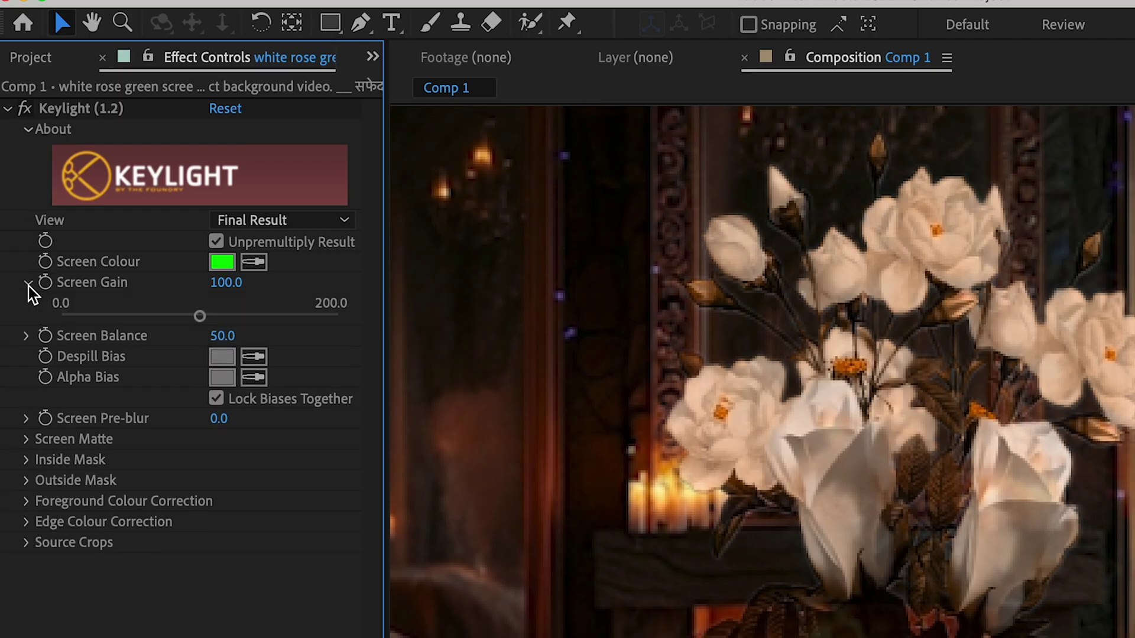
mouse_move(200, 319)
mouse_down()
mouse_move(130, 325)
mouse_move(254, 331)
mouse_move(218, 332)
mouse_up()
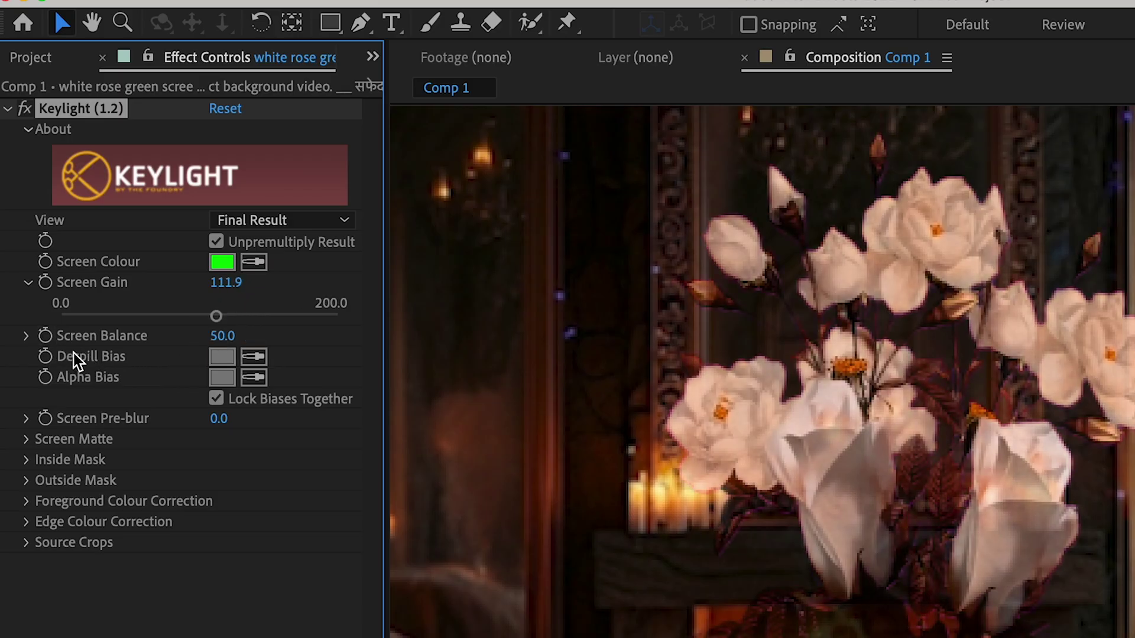
Step: Set Keylight's Screen Balance to 55.9 and its Screen Pre-blur to 1.2
click(28, 336)
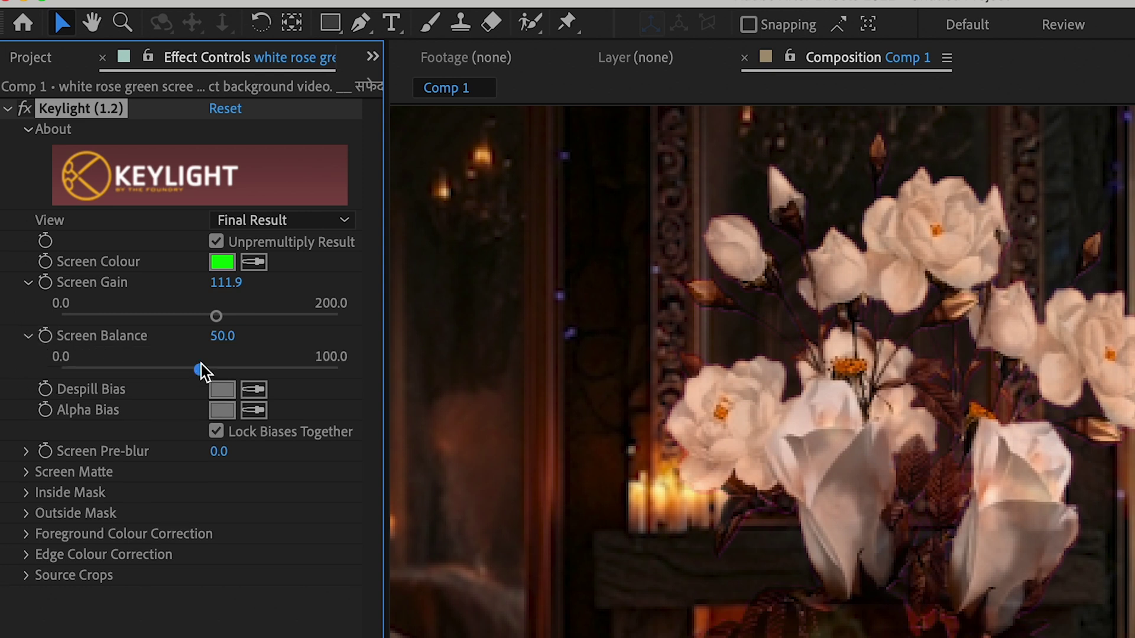
mouse_move(202, 367)
mouse_down()
mouse_move(142, 367)
mouse_move(94, 394)
mouse_move(59, 387)
mouse_move(215, 384)
mouse_up()
mouse_move(220, 460)
mouse_down()
mouse_move(270, 449)
mouse_move(240, 464)
mouse_up()
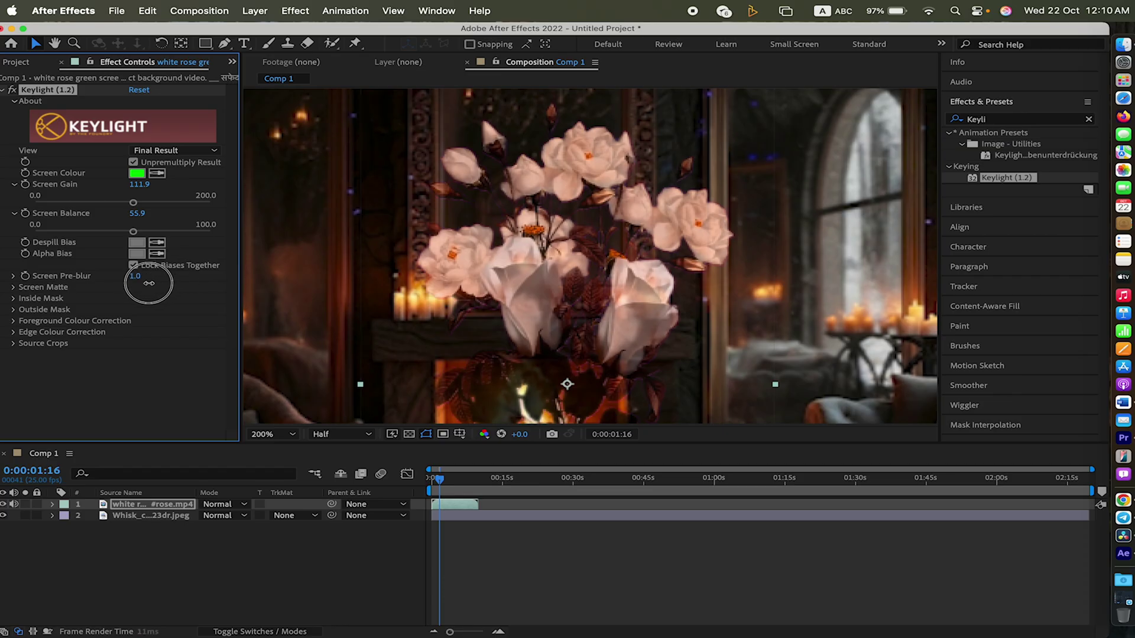
drag(149, 283, 142, 288)
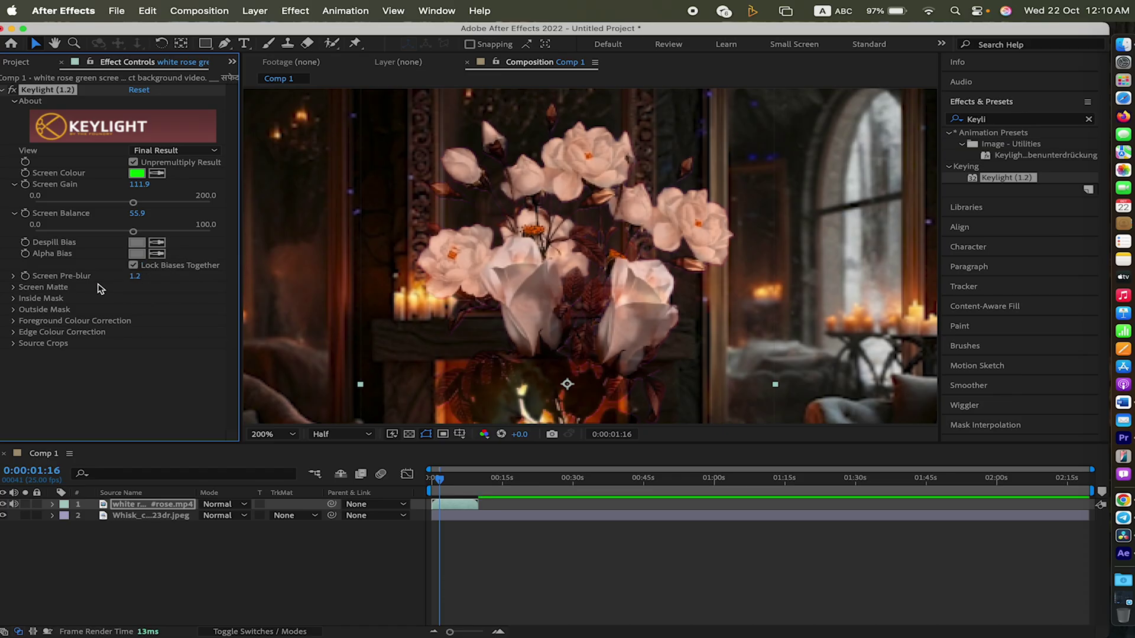
Step: Scale the white rose layer down to 34%, with the whole composition fitted in view
click(293, 433)
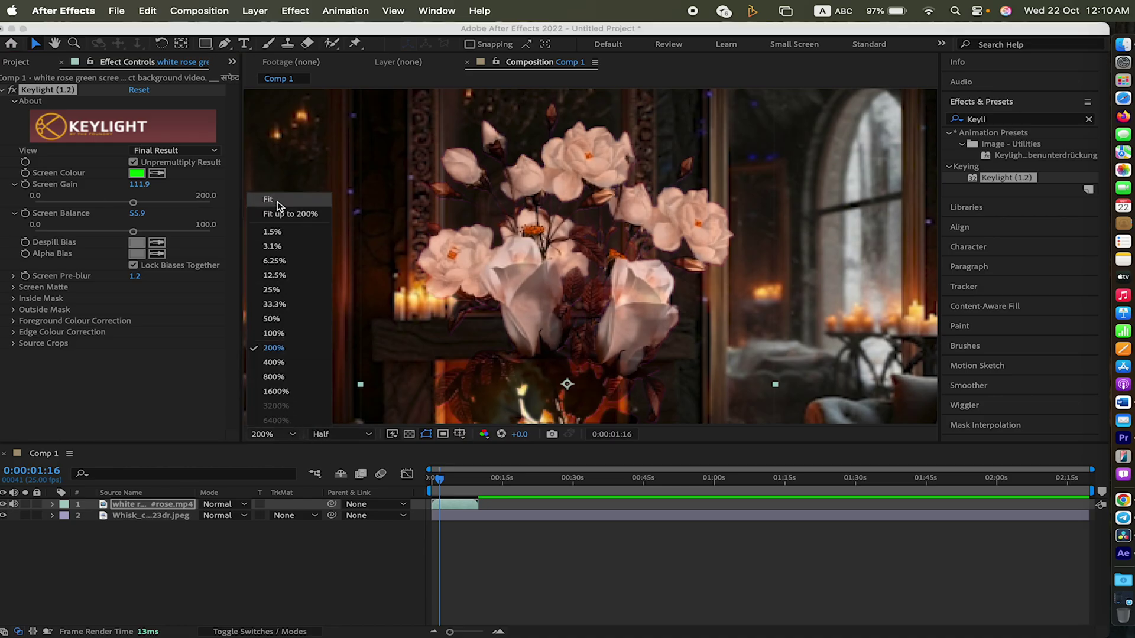
click(269, 200)
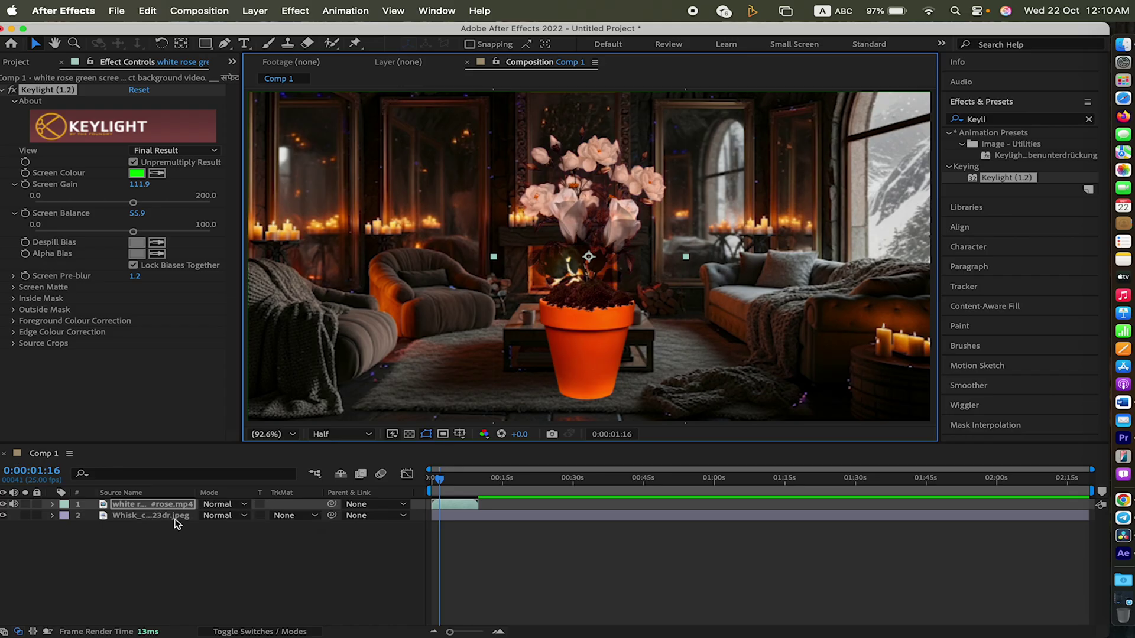
key(s)
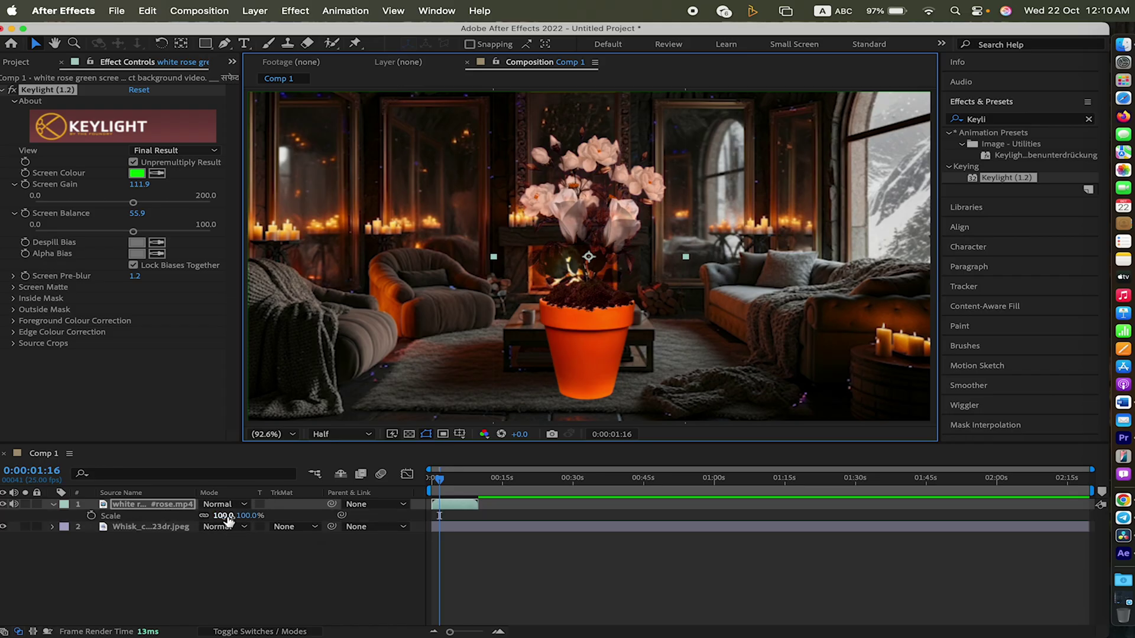
drag(227, 518, 178, 524)
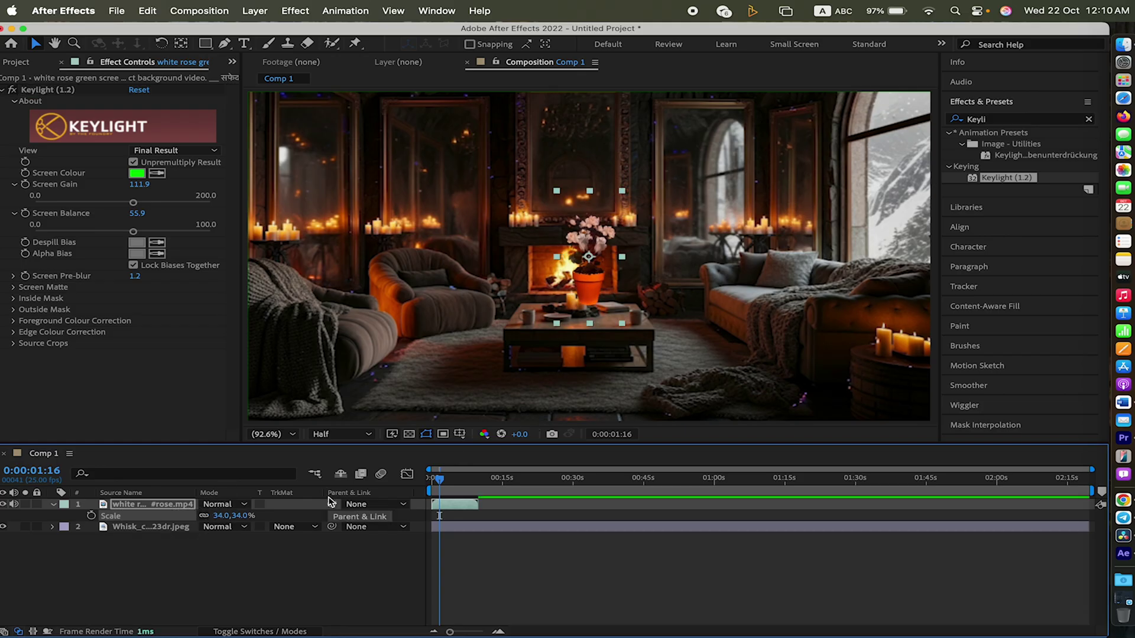
Step: Position the rose plant at 1254, 709 on the floor between the table and the sofa
key(p)
drag(216, 516, 440, 523)
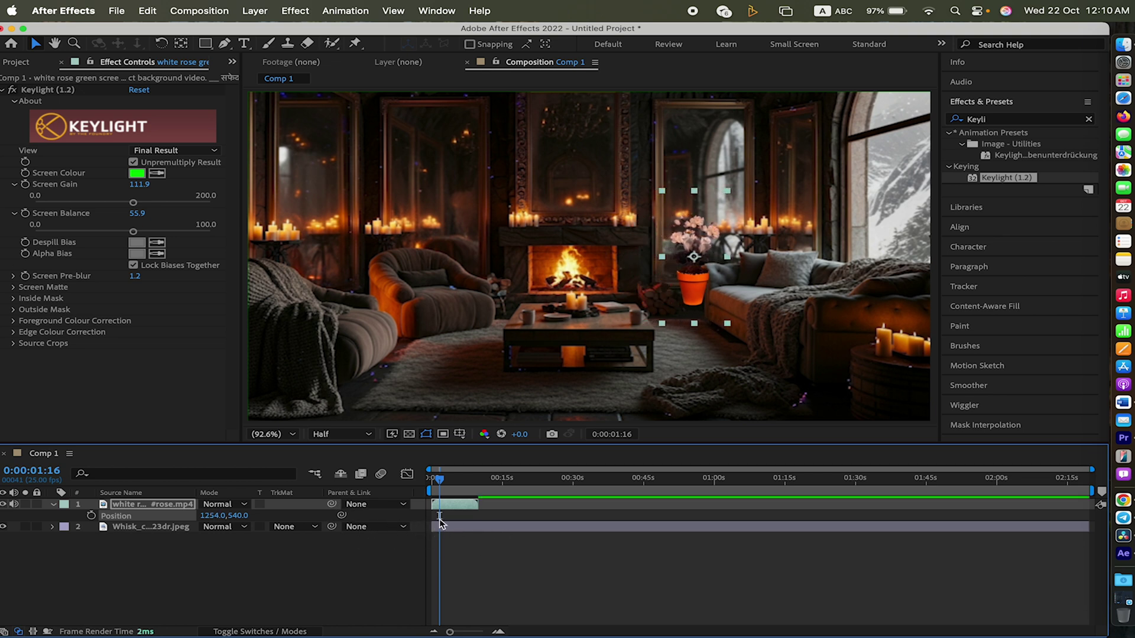
drag(236, 515, 256, 610)
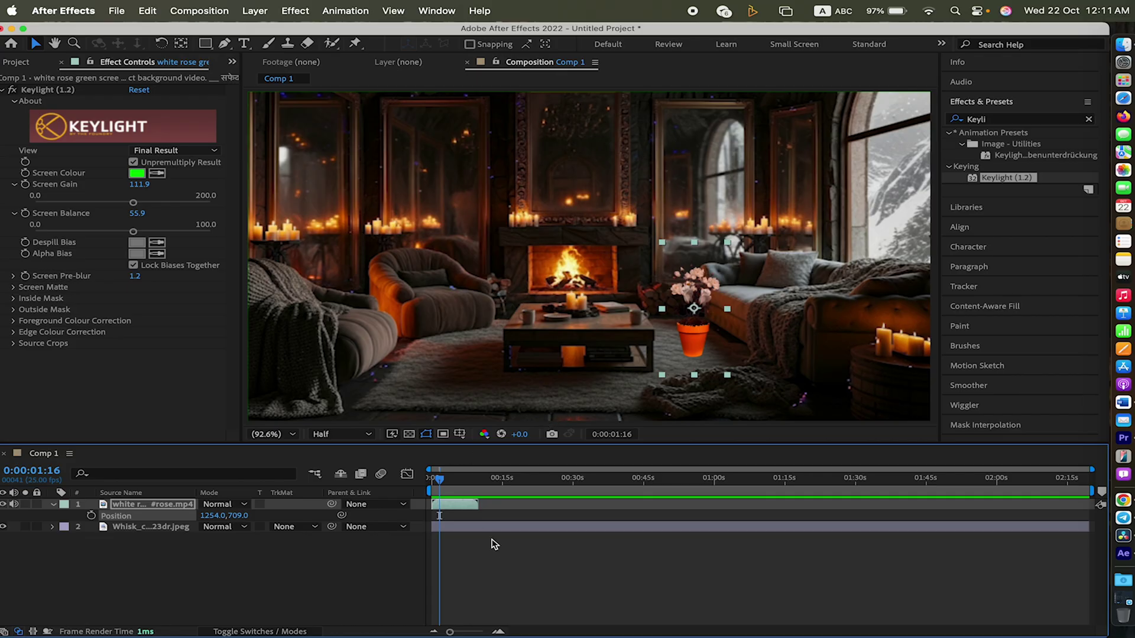
drag(442, 484, 438, 486)
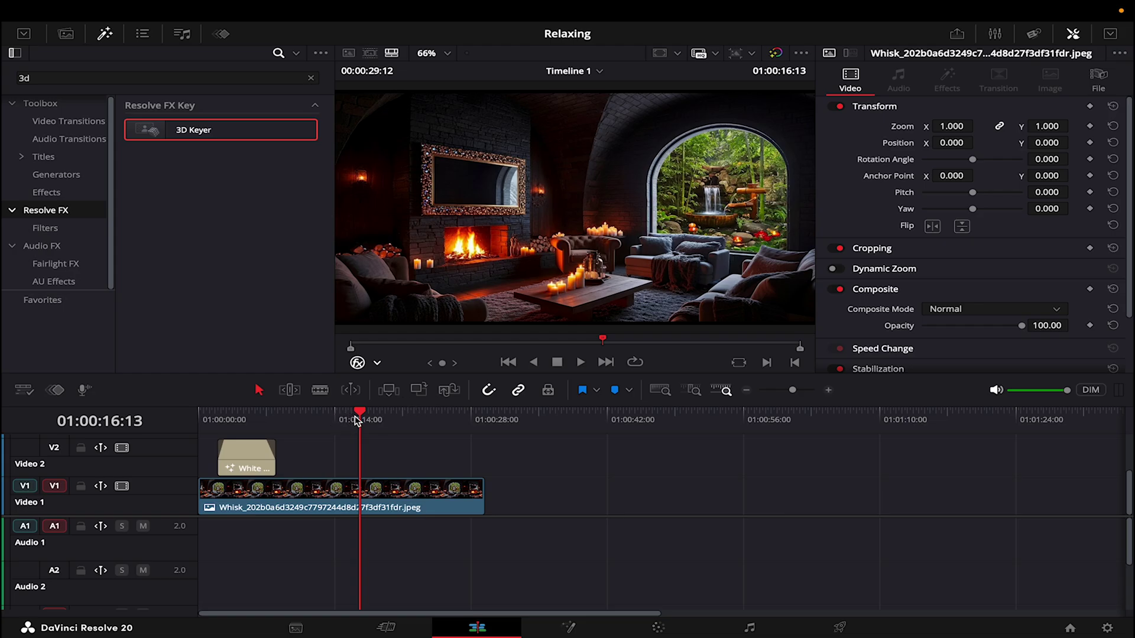
Step: In DaVinci Resolve, add the candle flame green-screen clip to Timeline 1 and move it up to the Video 2 track
click(401, 498)
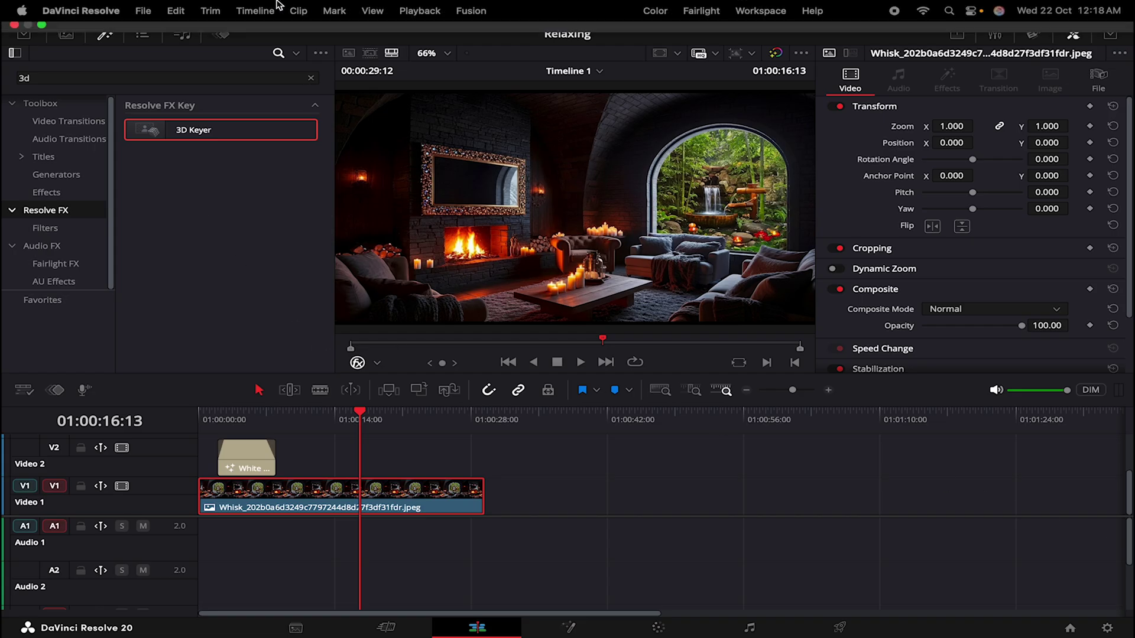
click(66, 34)
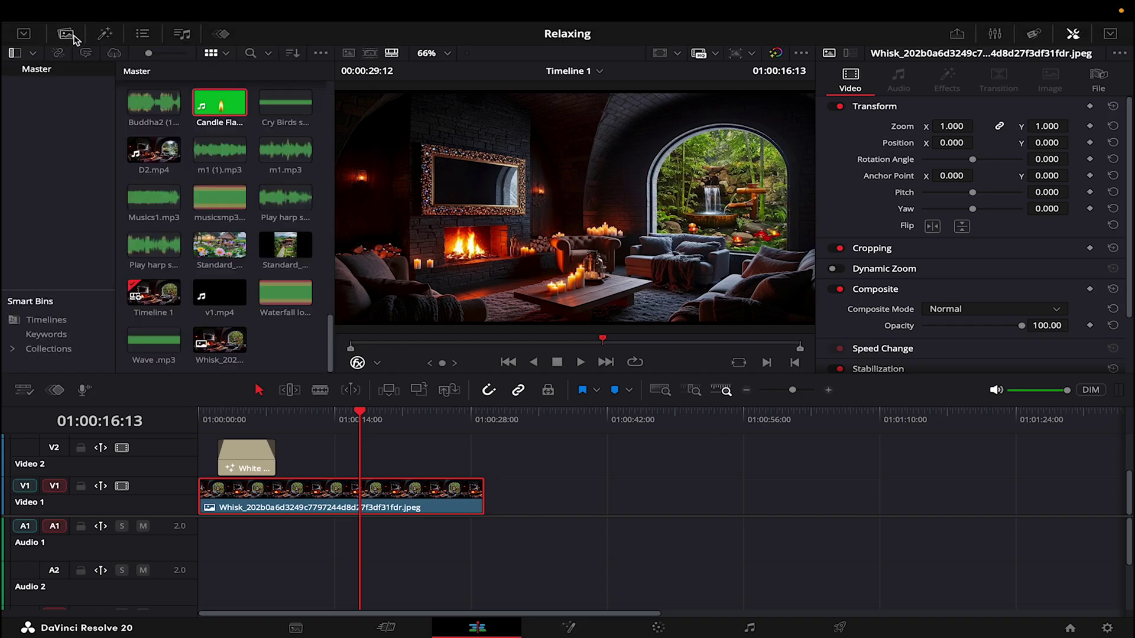
click(237, 104)
drag(236, 104, 317, 472)
drag(398, 593, 396, 557)
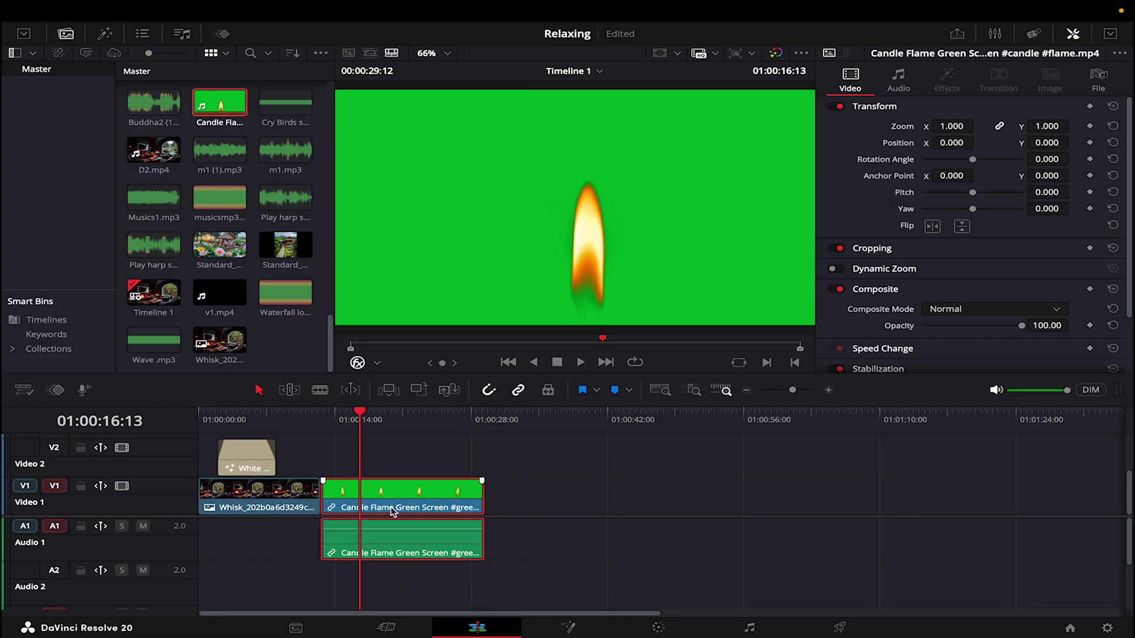
drag(392, 512, 406, 468)
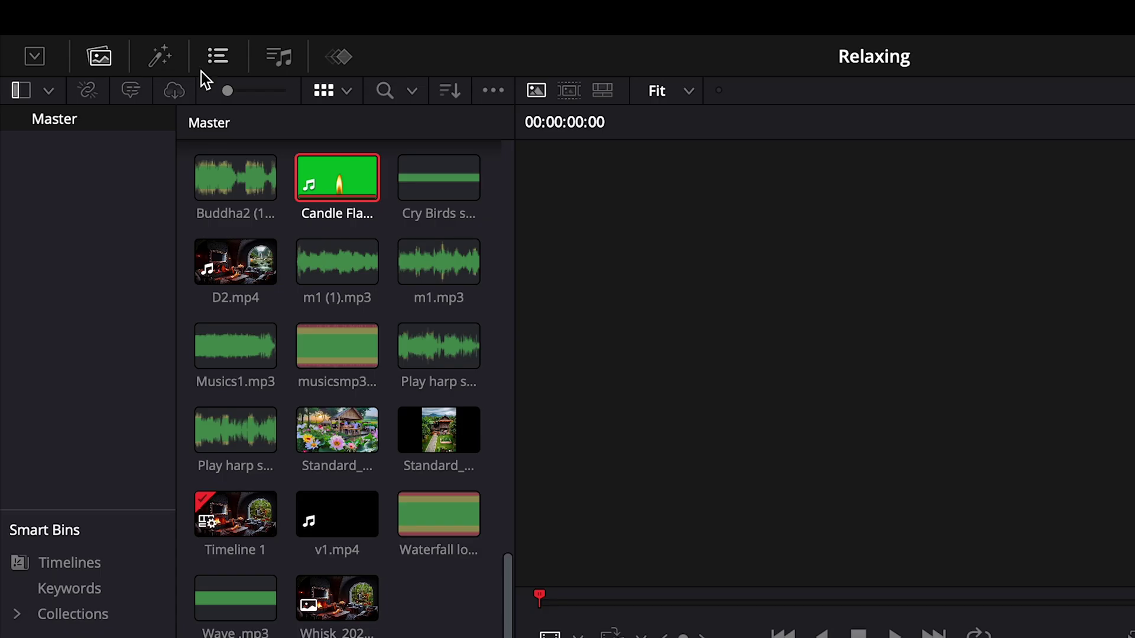
Step: Examine the effects library's Toolbox categories, including video transitions, audio transitions, generators and effects, with the previous search cleared
click(161, 56)
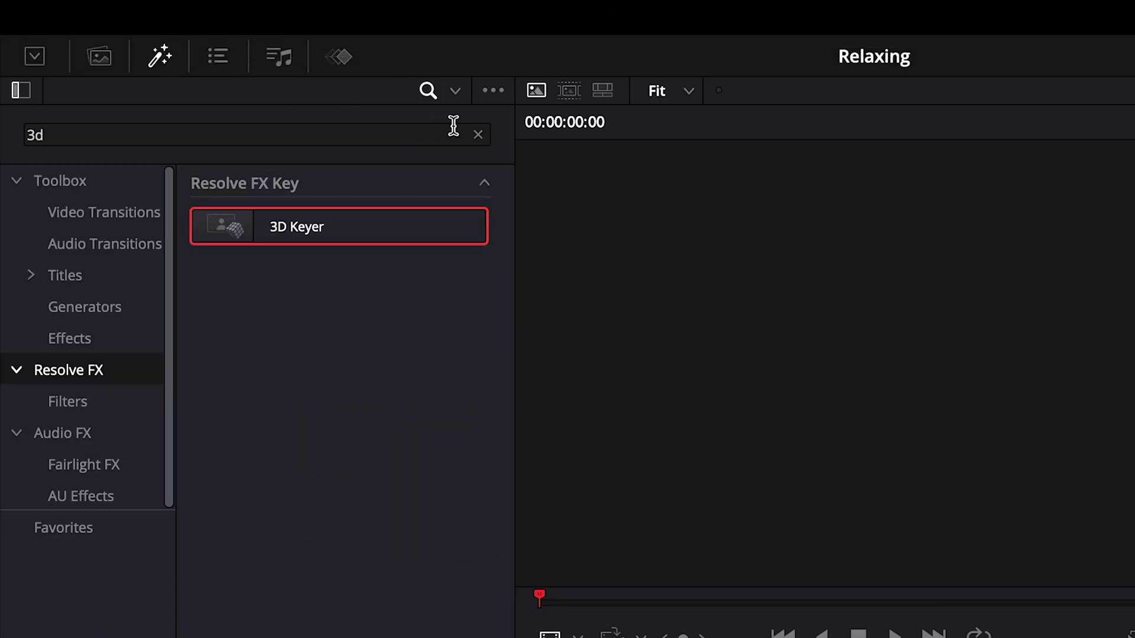
click(480, 139)
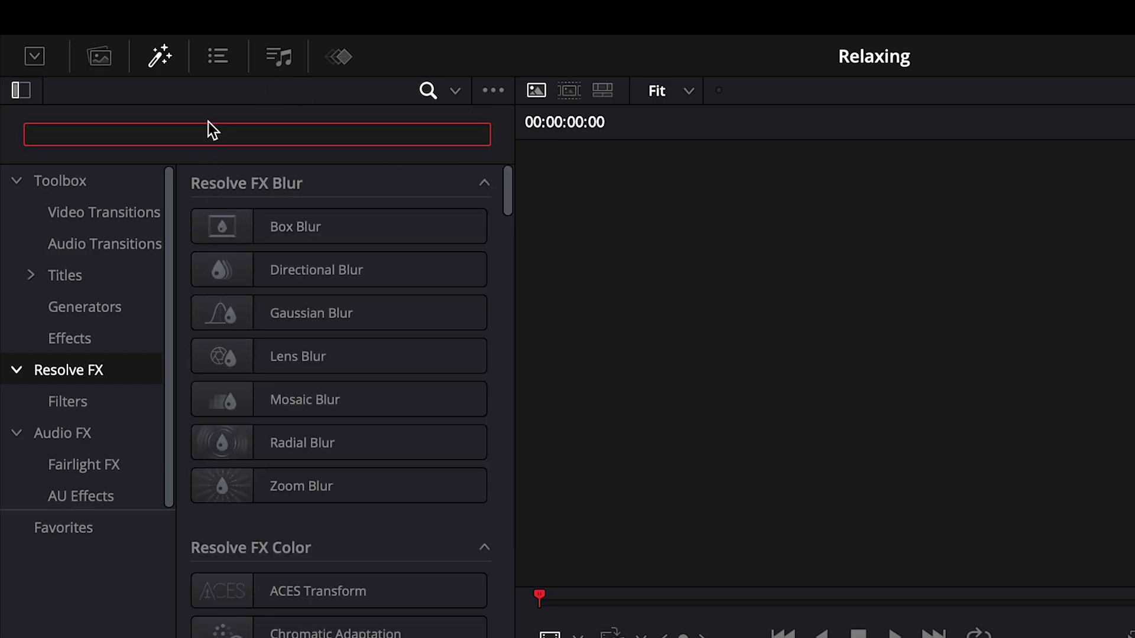
click(85, 185)
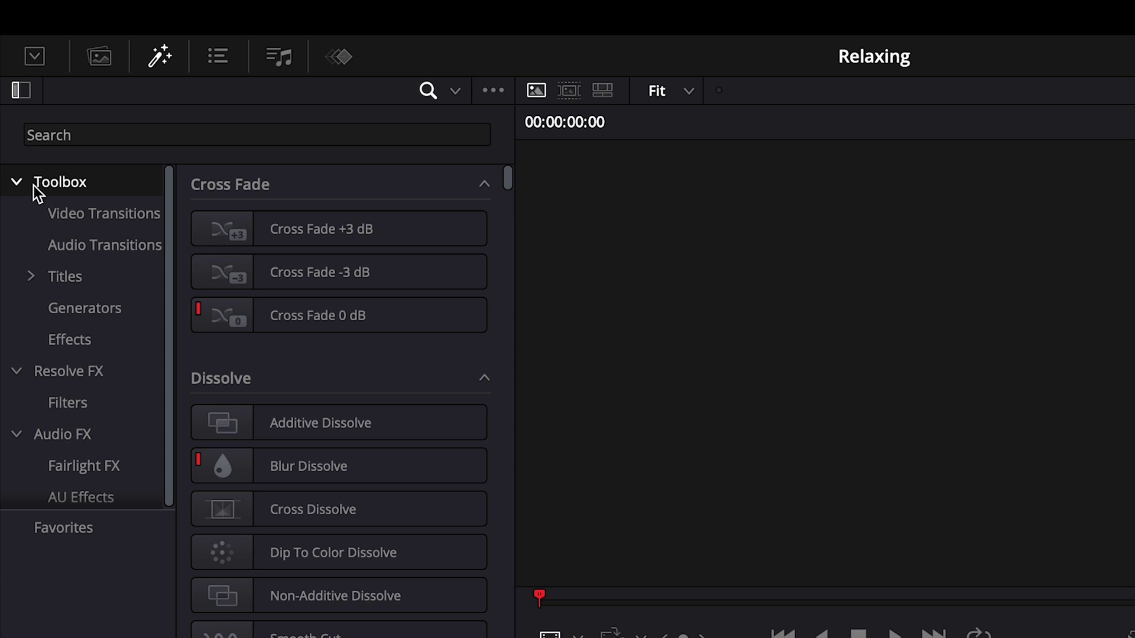
click(81, 215)
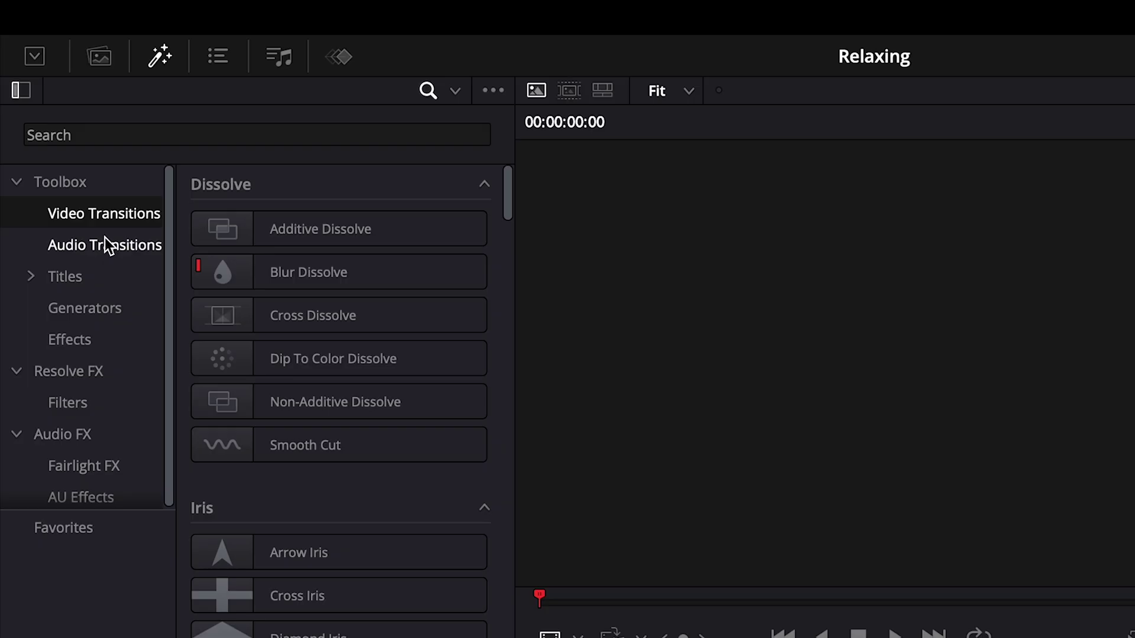
click(100, 246)
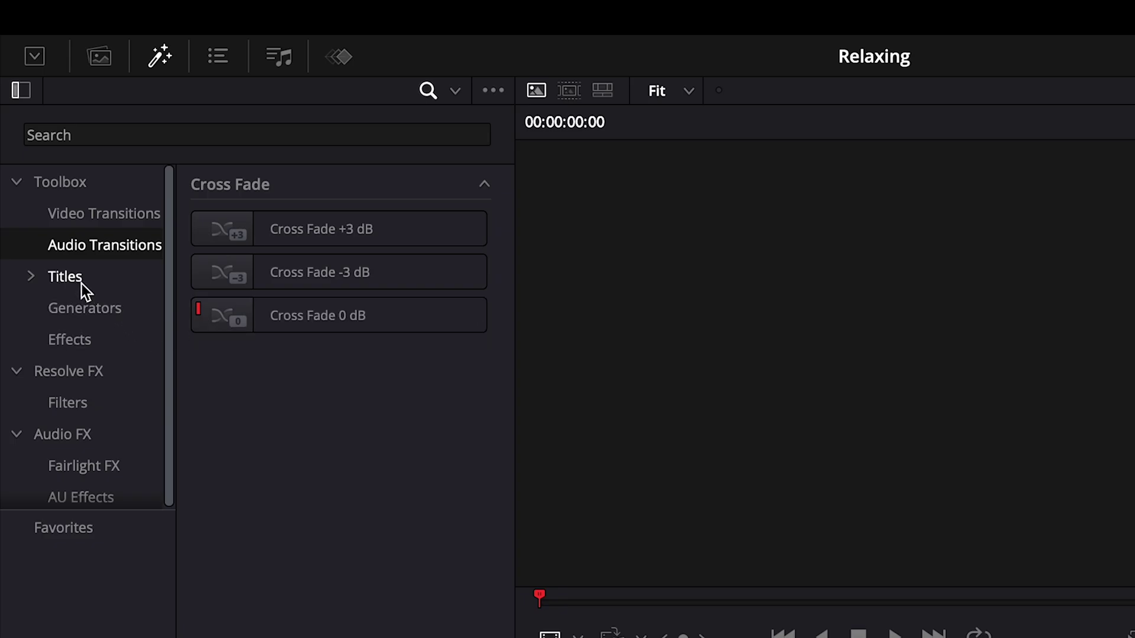
click(70, 313)
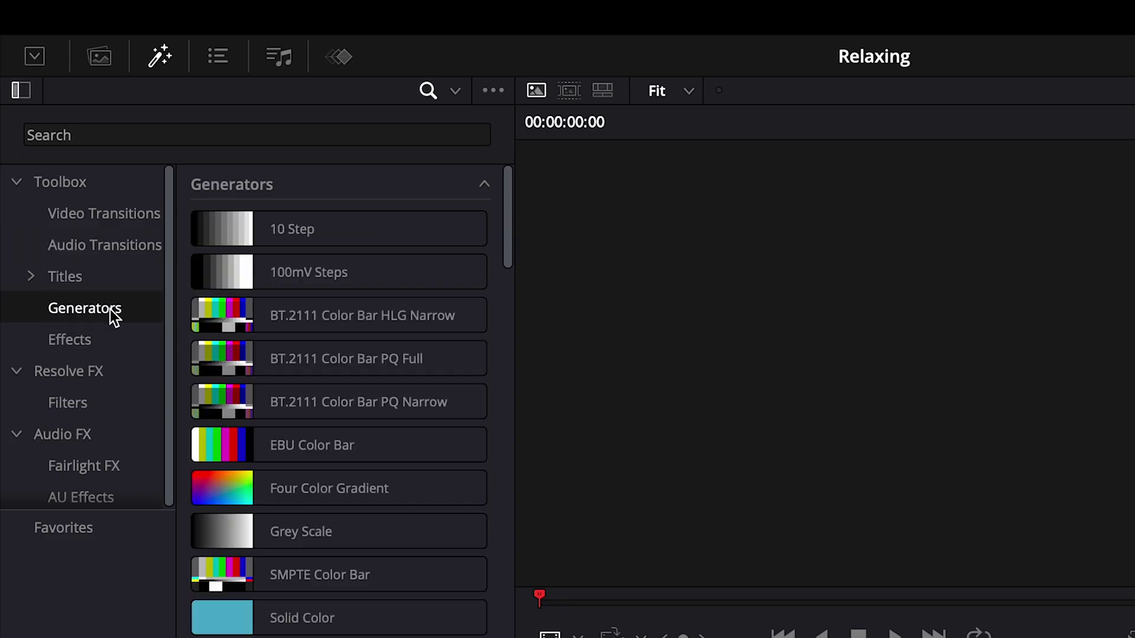
click(71, 342)
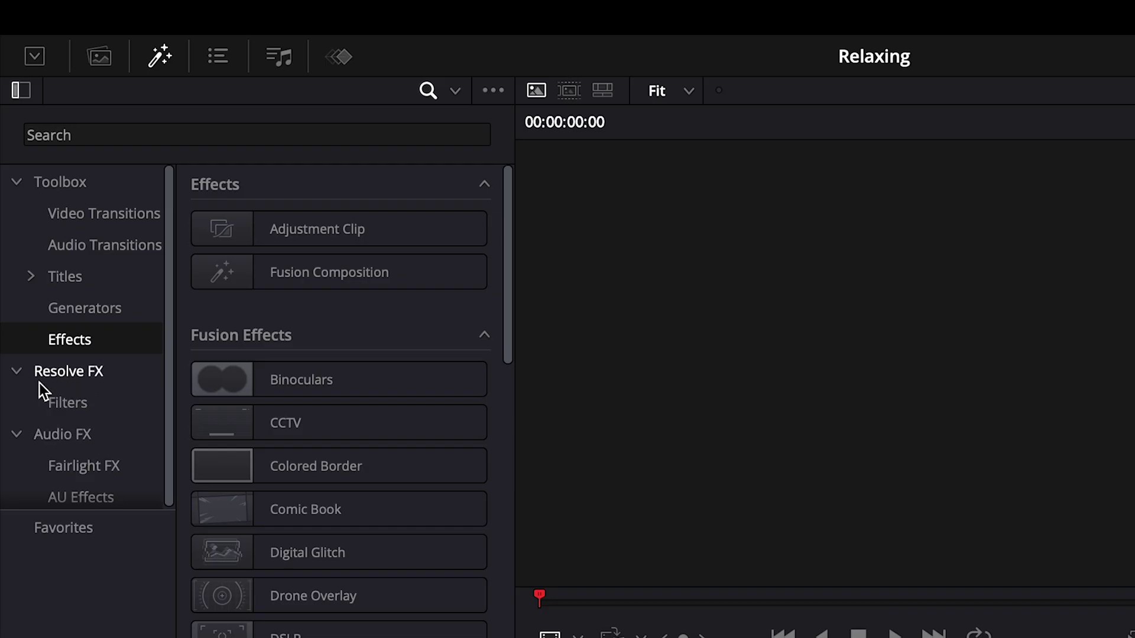
Step: Look through the Resolve FX collection for the Key group of effects
click(77, 372)
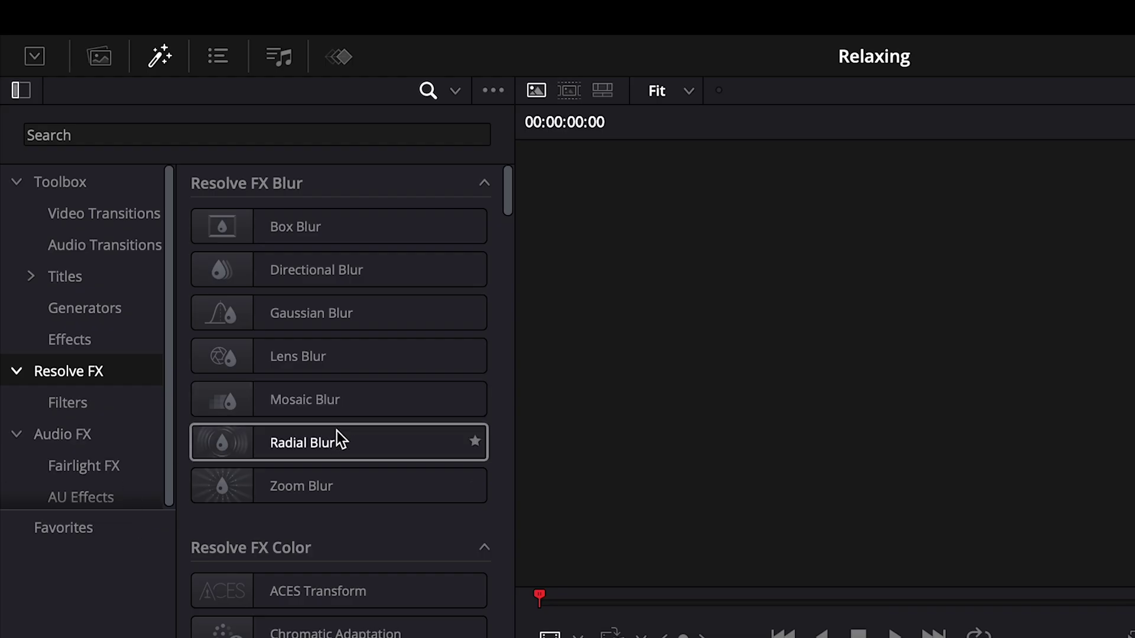
scroll(328, 444, down, 5)
scroll(329, 450, down, 6)
scroll(327, 443, down, 10)
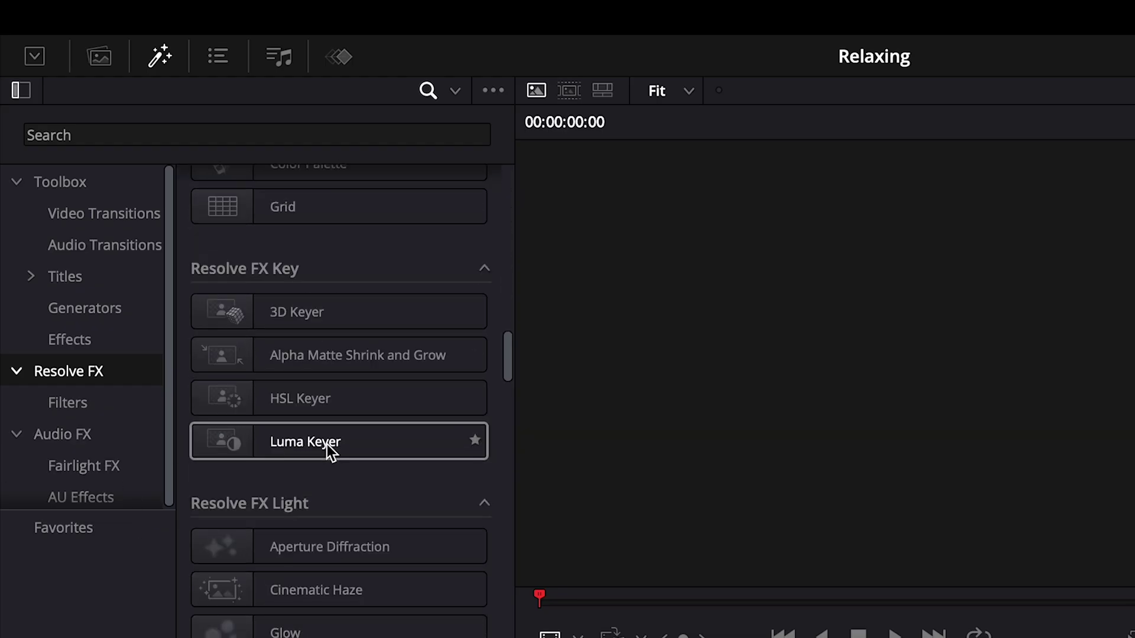
scroll(327, 445, down, 2)
scroll(328, 445, up, 8)
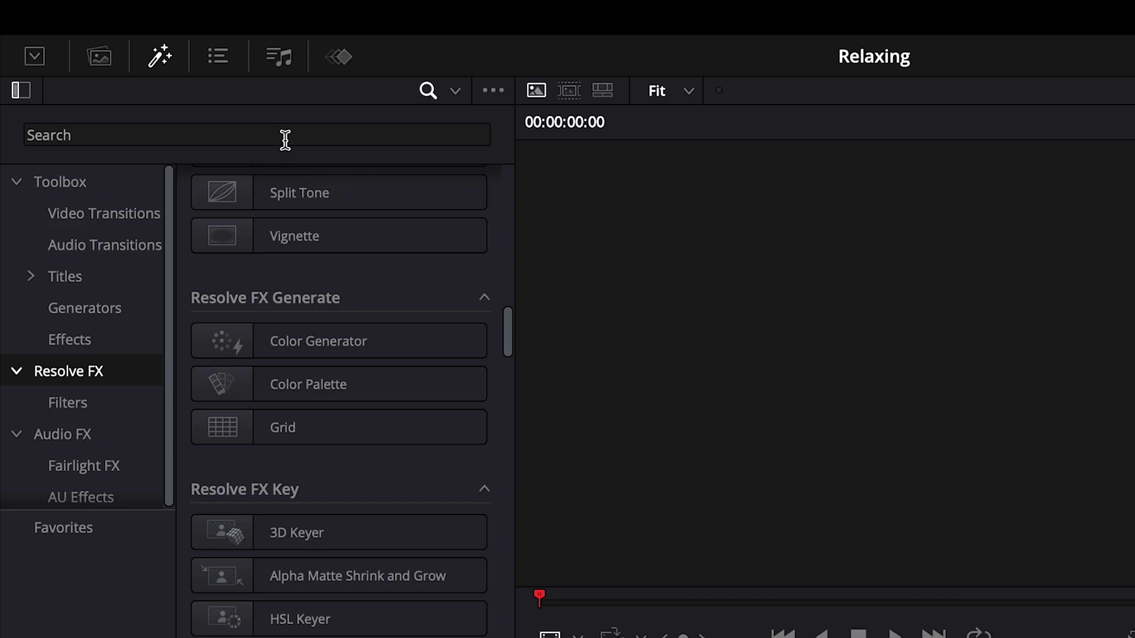
Step: Search the effects library for "3d" and apply 3D Keyer to the candle flame clip on Video 2
click(283, 136)
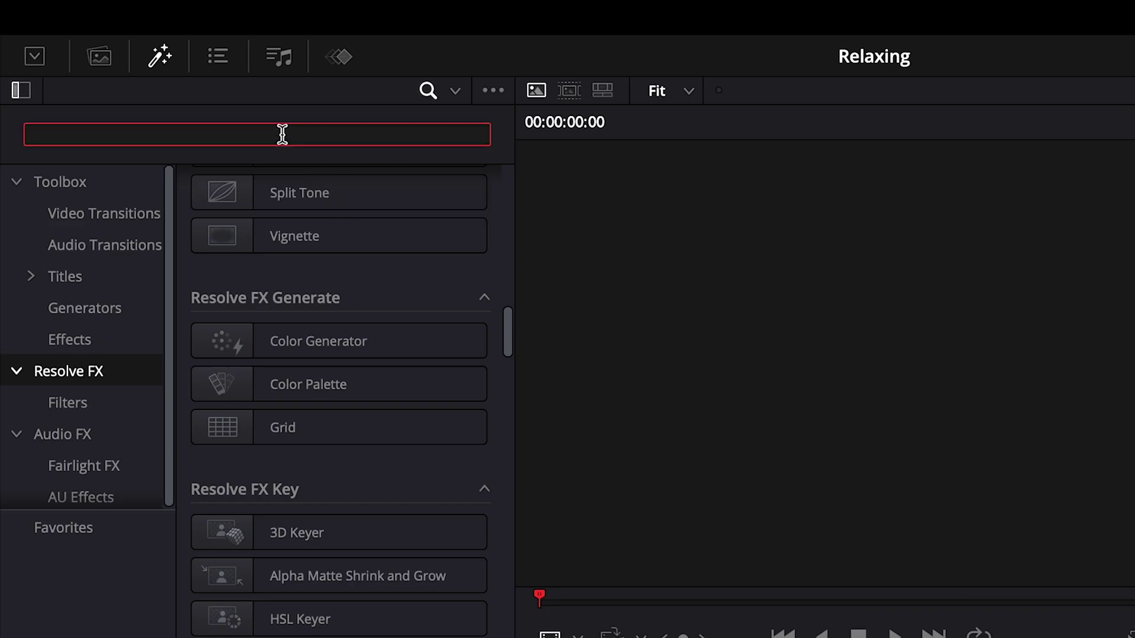
text(3d)
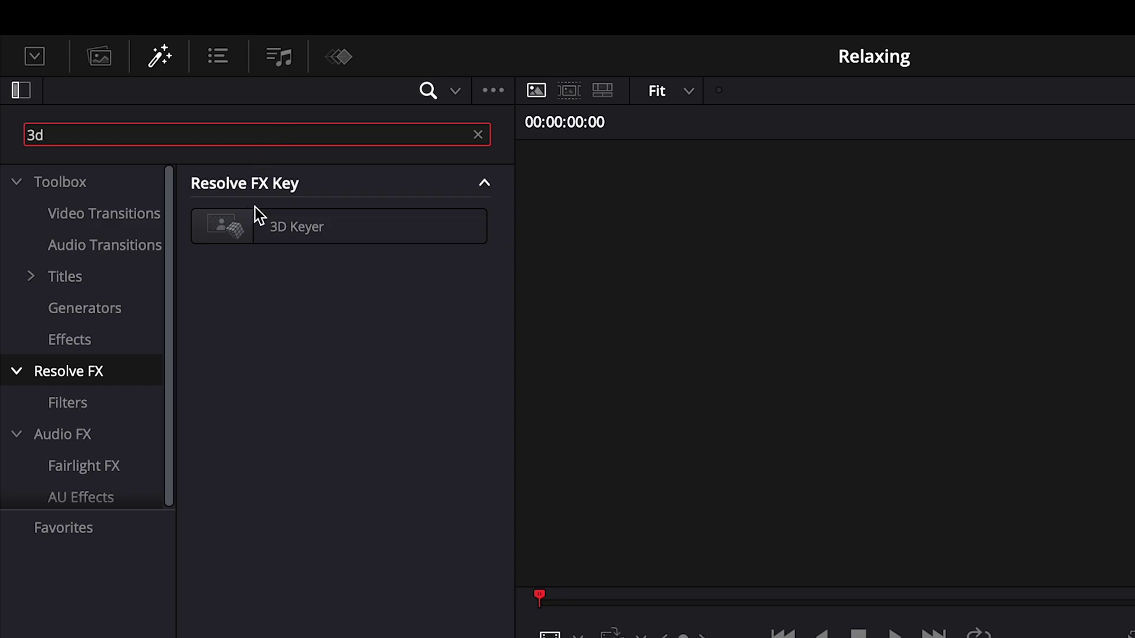
click(279, 231)
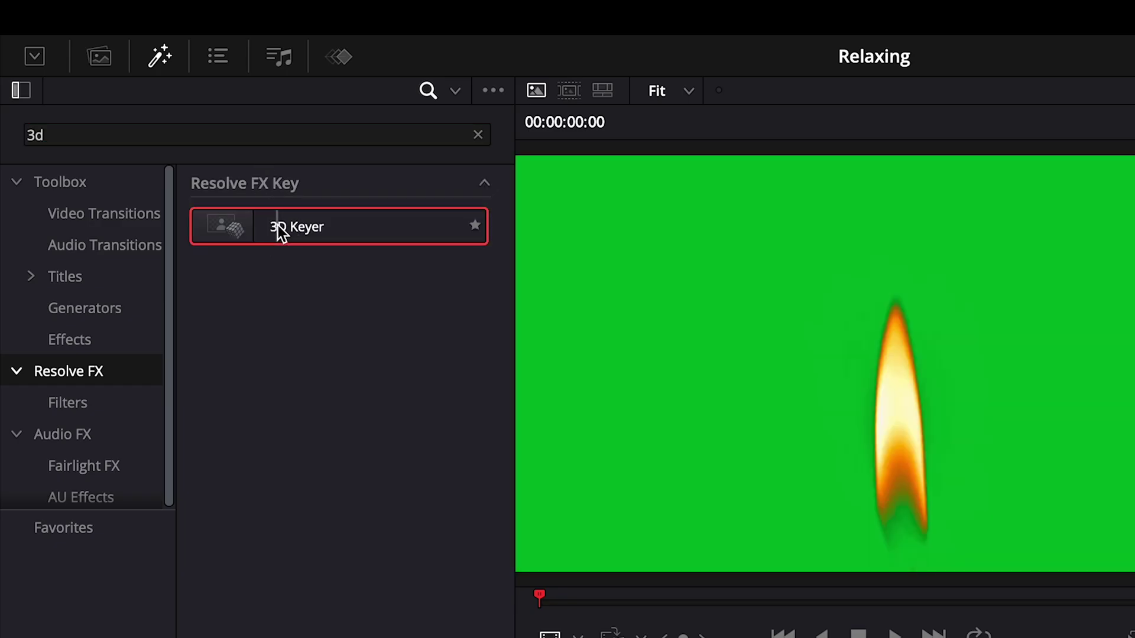
drag(282, 234, 596, 637)
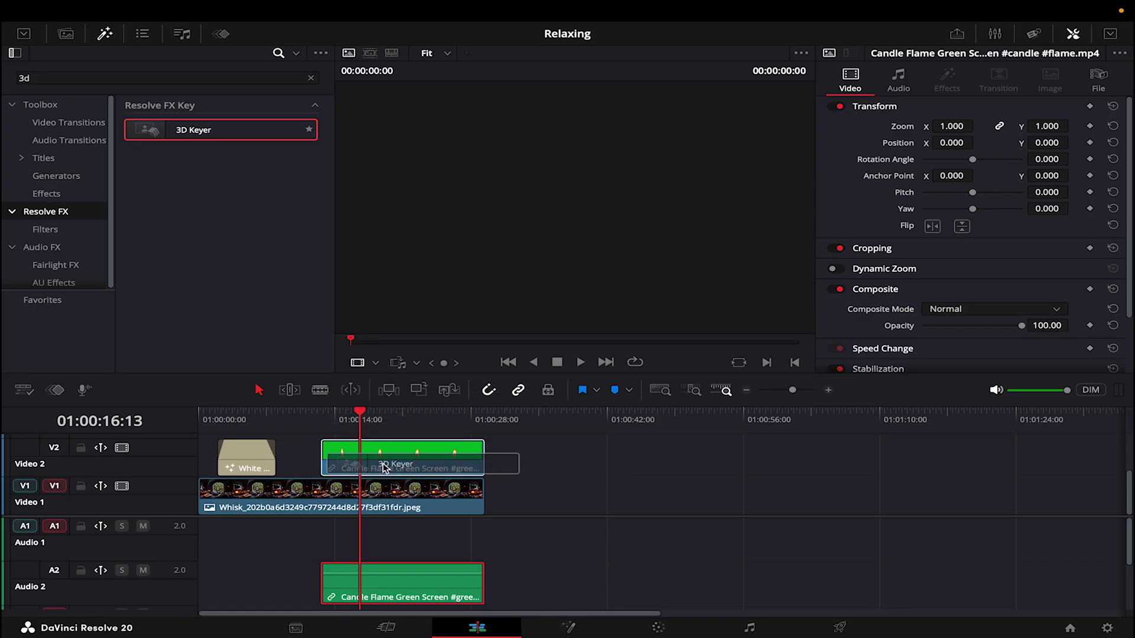
drag(385, 469, 384, 466)
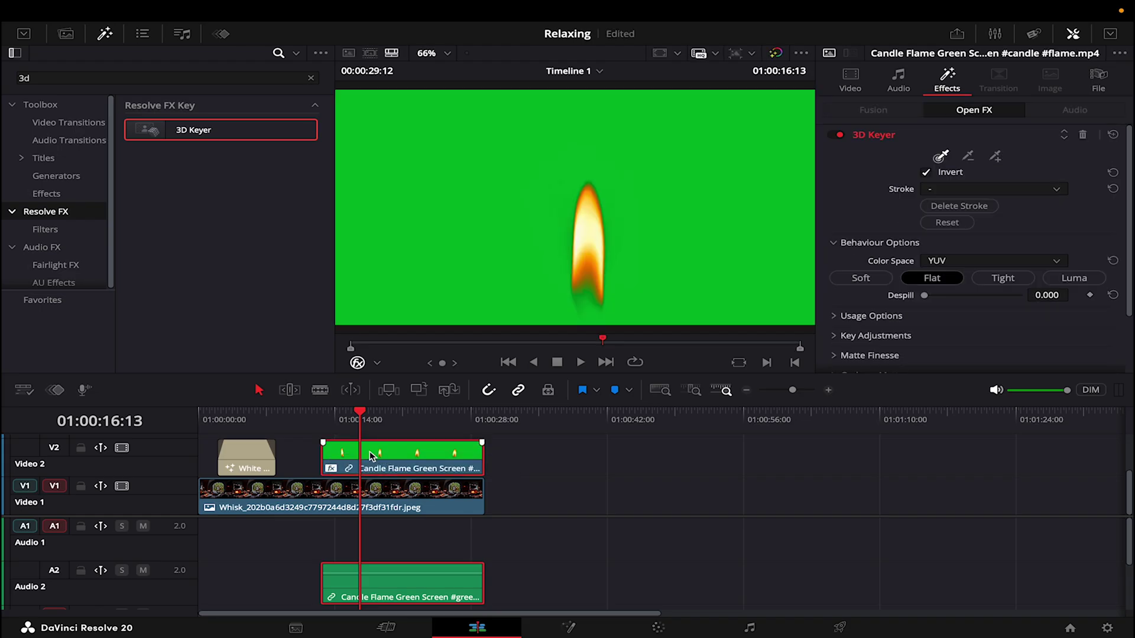
Step: Set the viewer controls to Open FX Overlay and sample the green background beside the flame's base with the 3D Keyer's picker
mouse_move(550, 23)
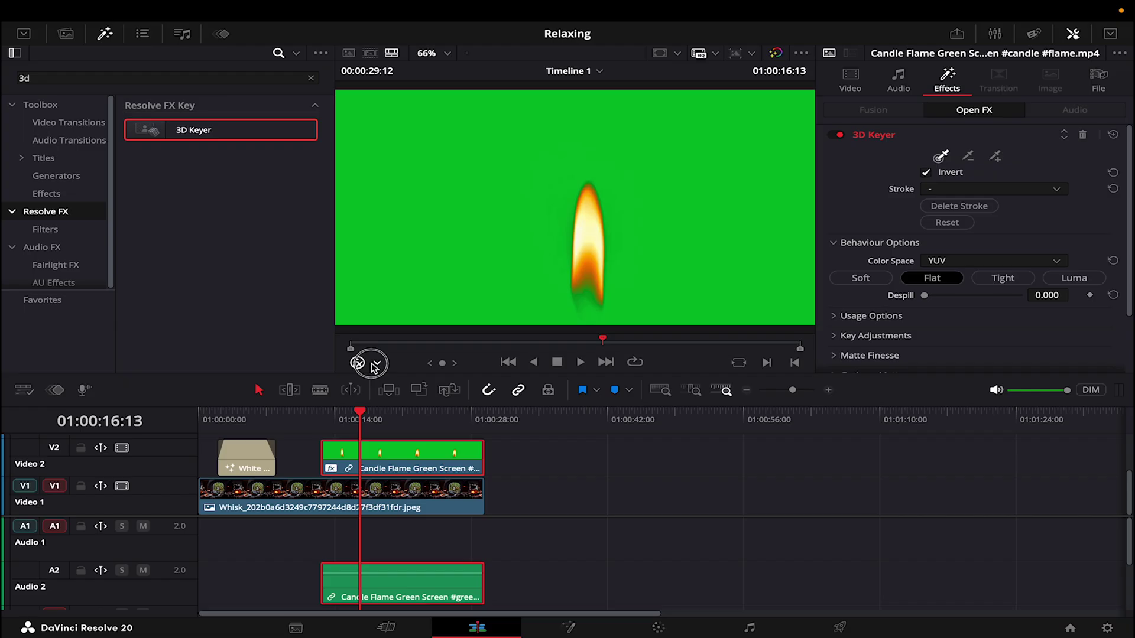
click(377, 366)
click(386, 382)
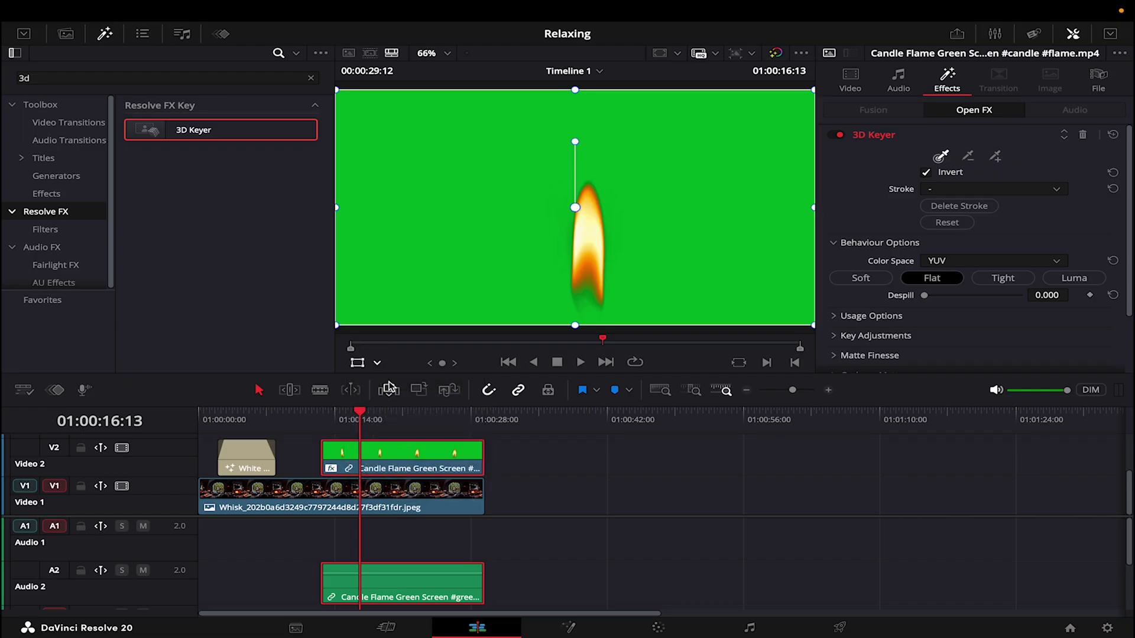
click(378, 365)
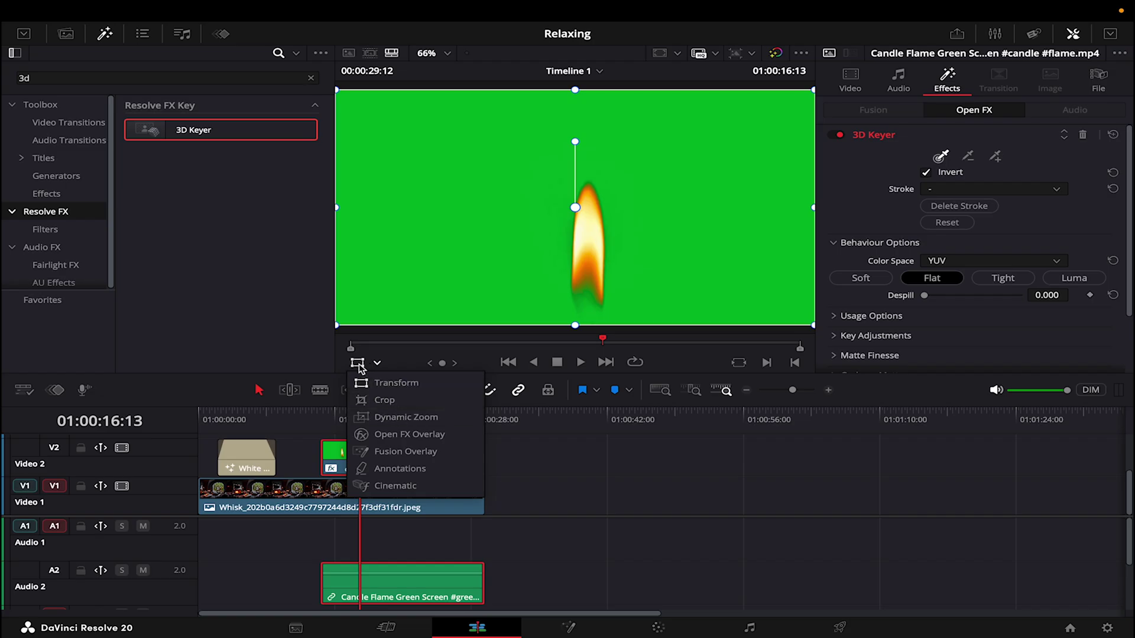
click(408, 435)
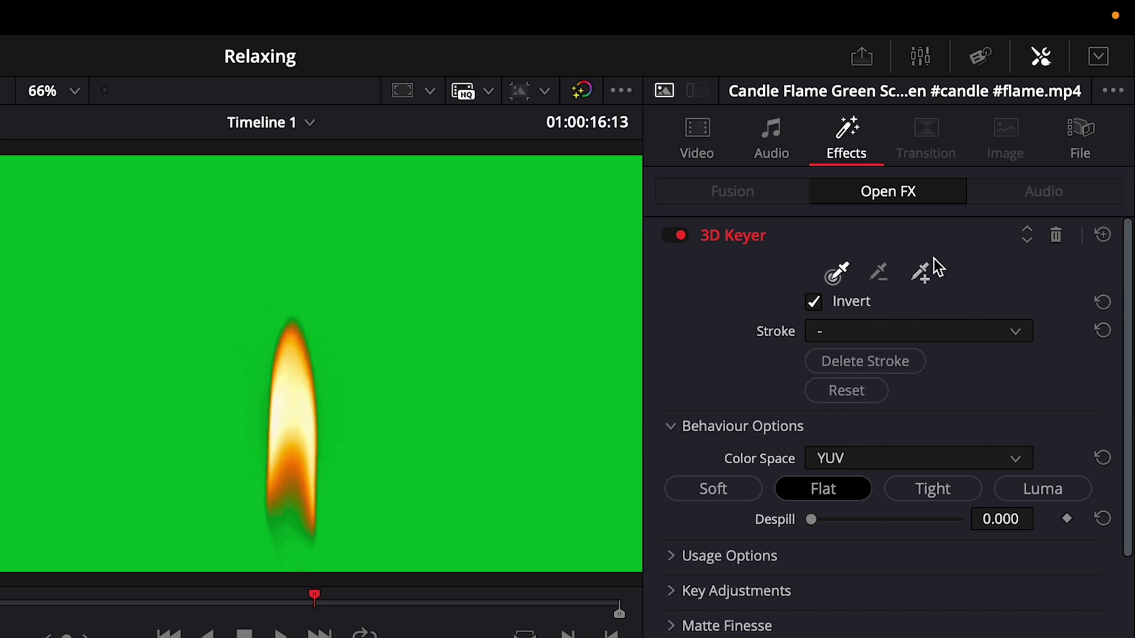
click(838, 275)
mouse_move(343, 543)
mouse_down()
mouse_move(345, 371)
mouse_move(324, 315)
mouse_move(286, 293)
mouse_move(234, 374)
mouse_move(220, 476)
mouse_move(278, 559)
mouse_move(336, 562)
mouse_move(345, 538)
mouse_up()
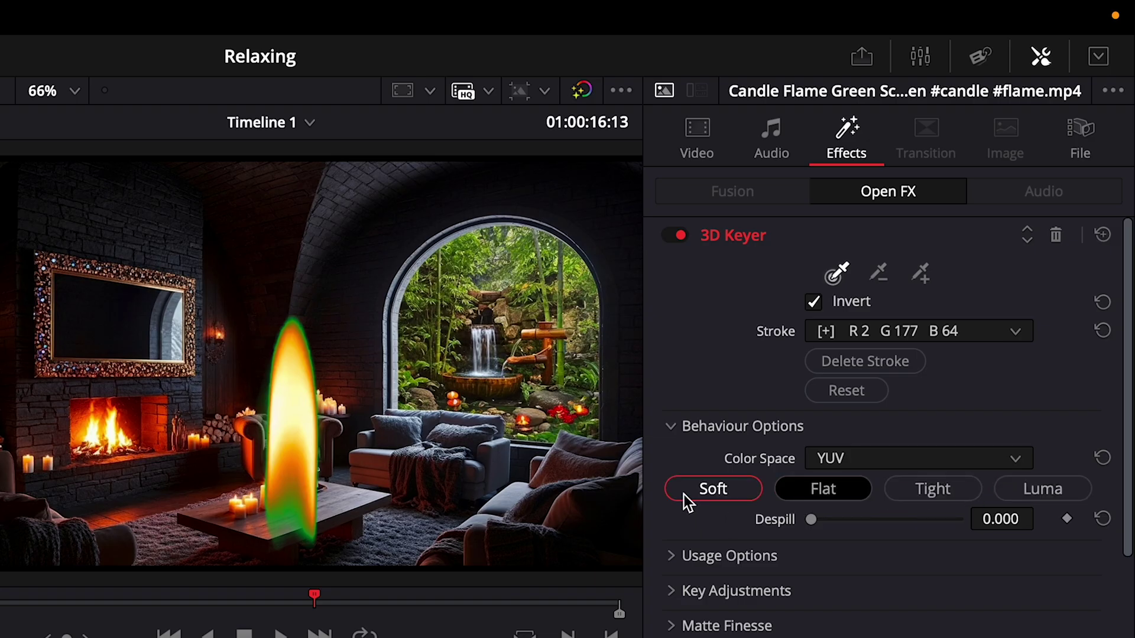
Step: Compare the 3D Keyer's Soft, Flat, Tight and Luma behaviour options on the flame and choose Soft
click(701, 492)
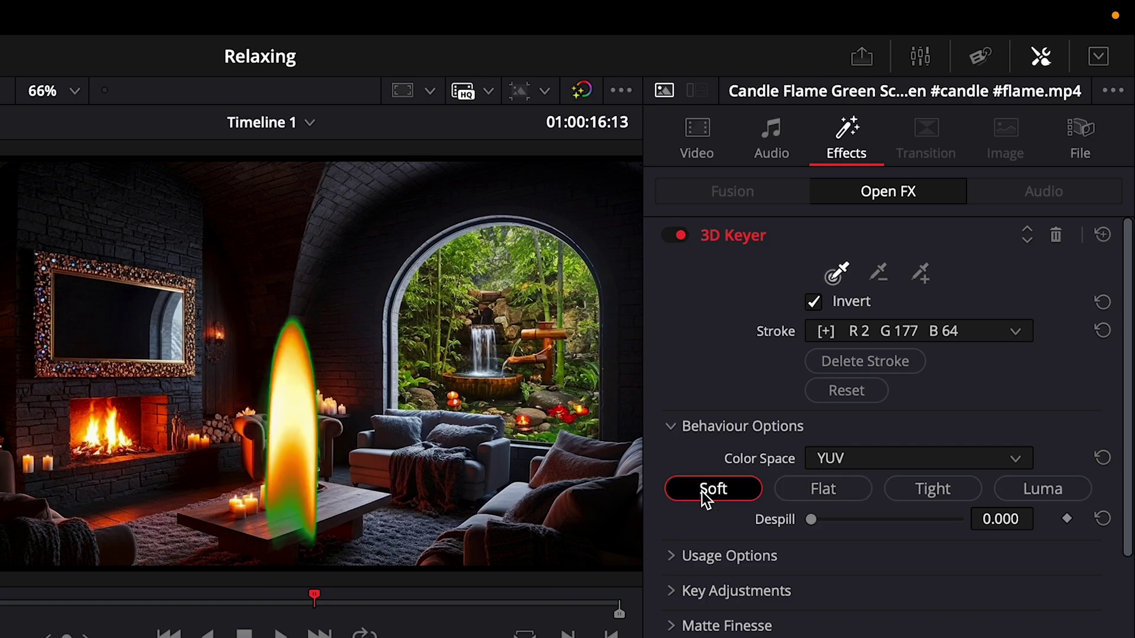
click(809, 491)
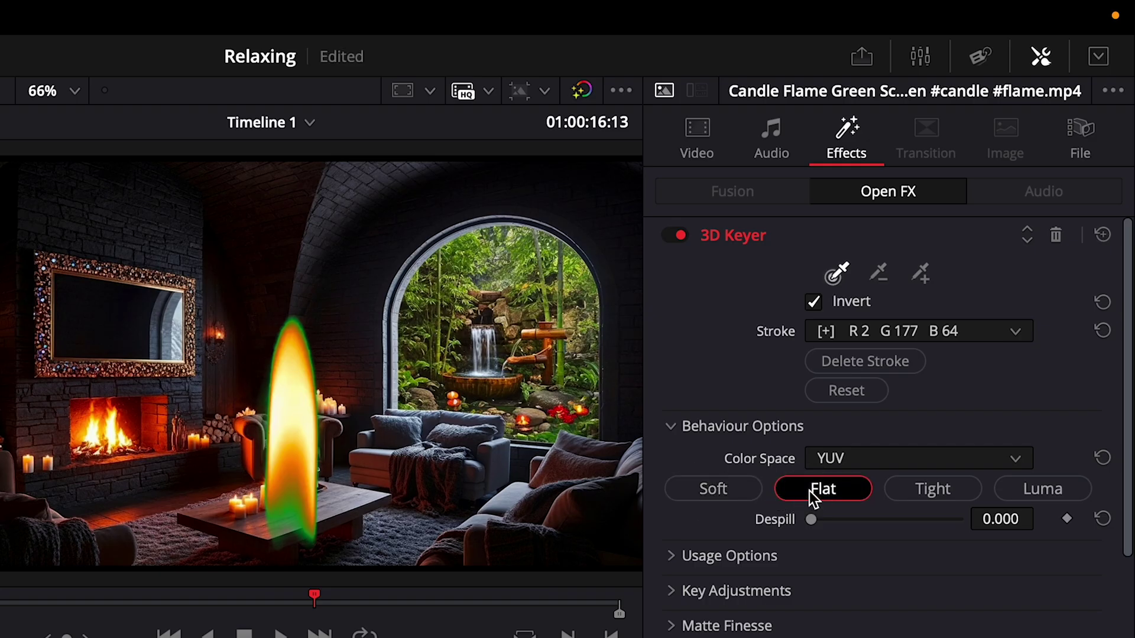
click(903, 490)
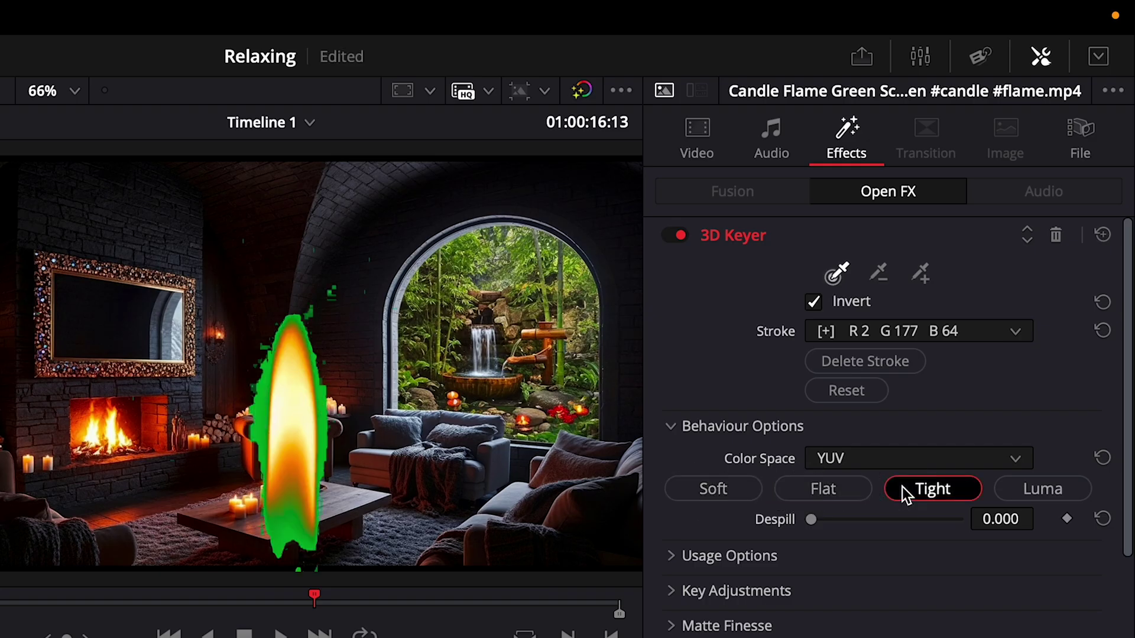
click(1021, 490)
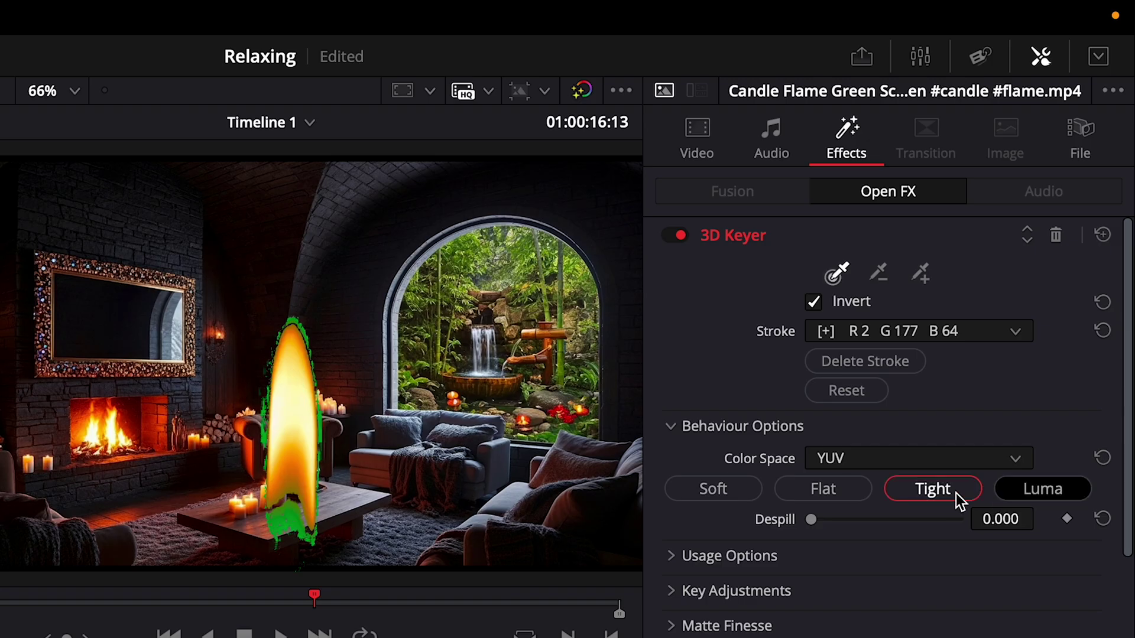
click(936, 497)
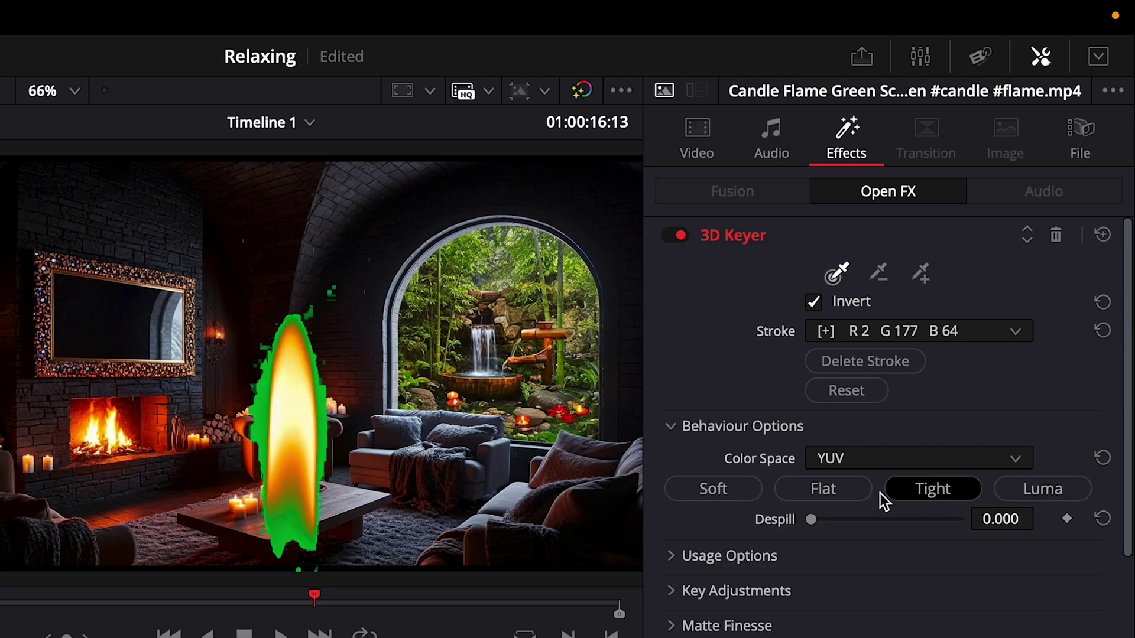
click(834, 492)
click(715, 495)
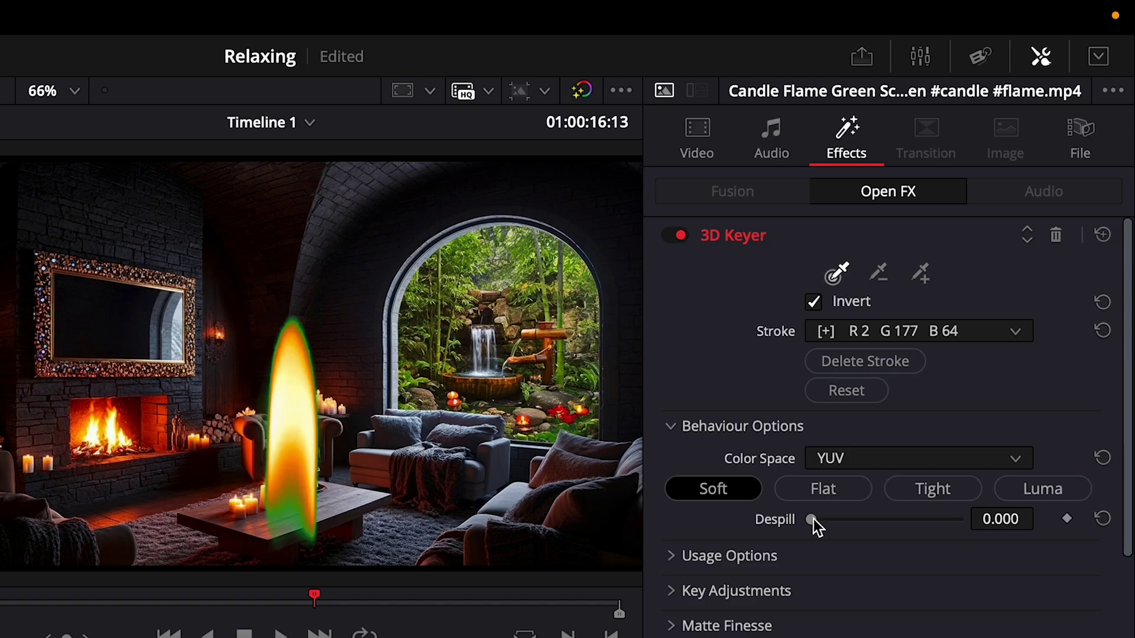
Step: Set the 3D Keyer's Despill to 0.930 and its Chroma Tolerance to 7.4
drag(817, 519, 974, 507)
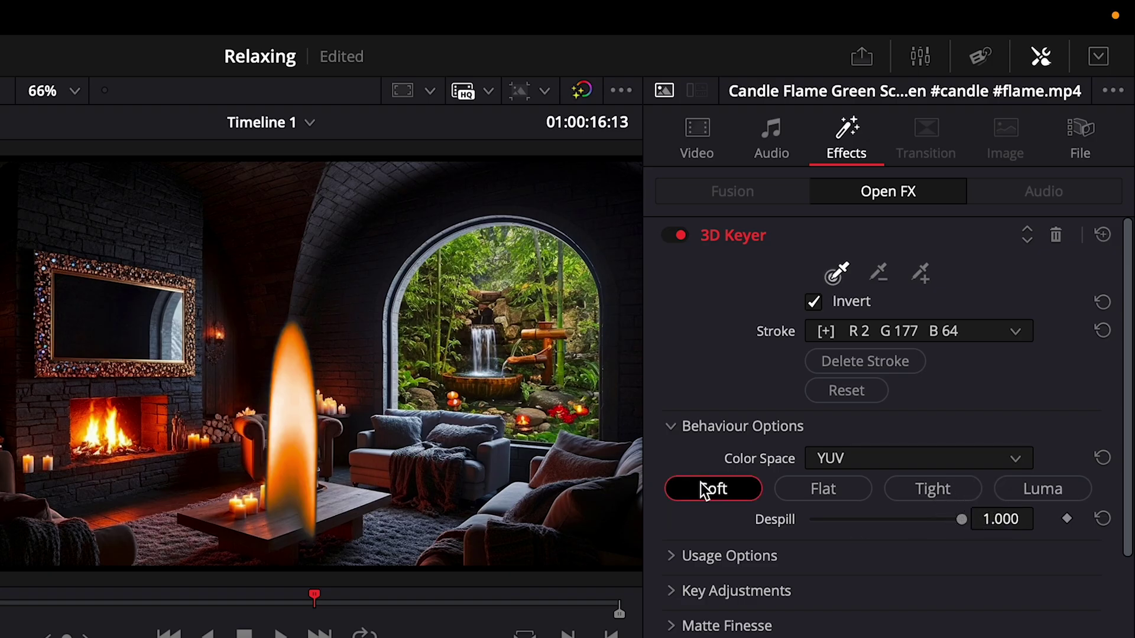
mouse_move(962, 519)
mouse_down()
mouse_move(938, 521)
mouse_move(951, 519)
mouse_up()
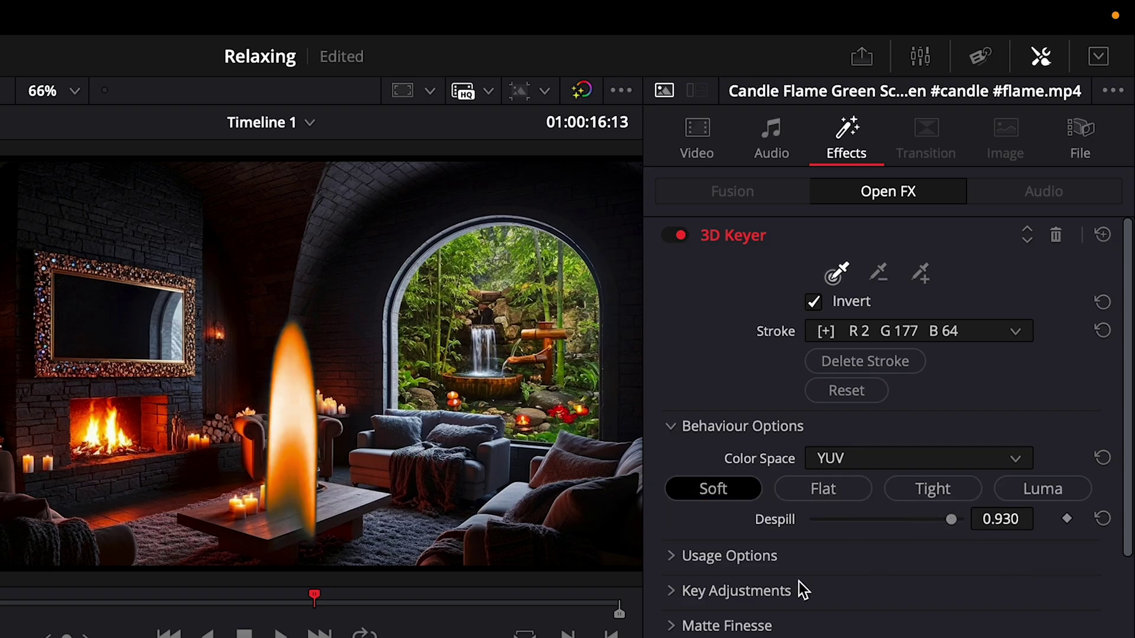
click(672, 557)
scroll(712, 564, down, 2)
scroll(746, 572, down, 2)
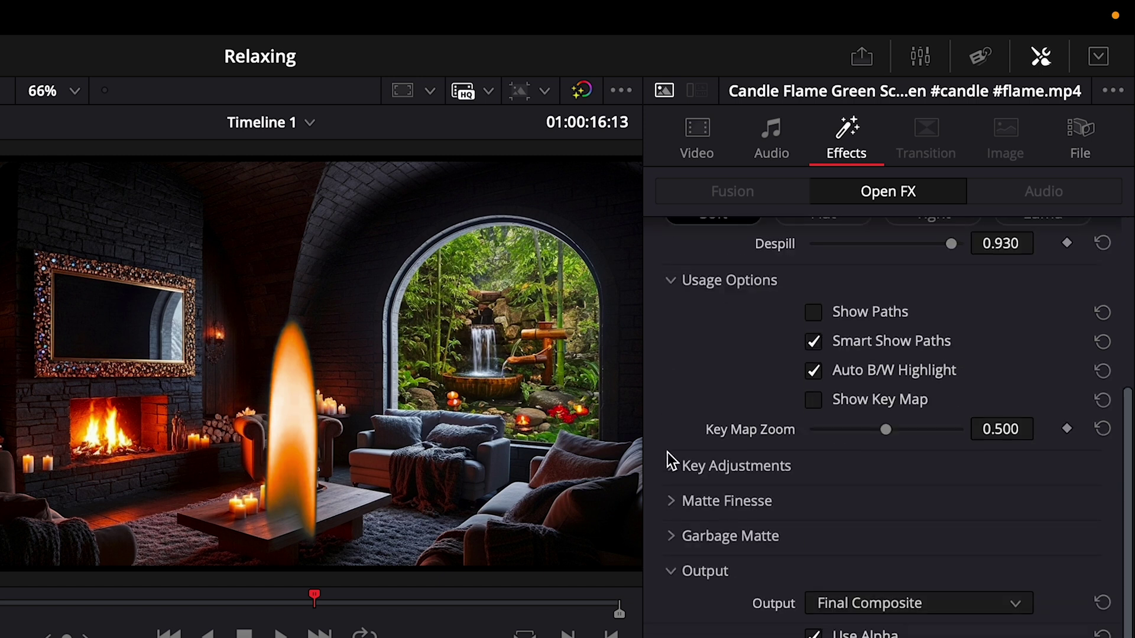
click(676, 470)
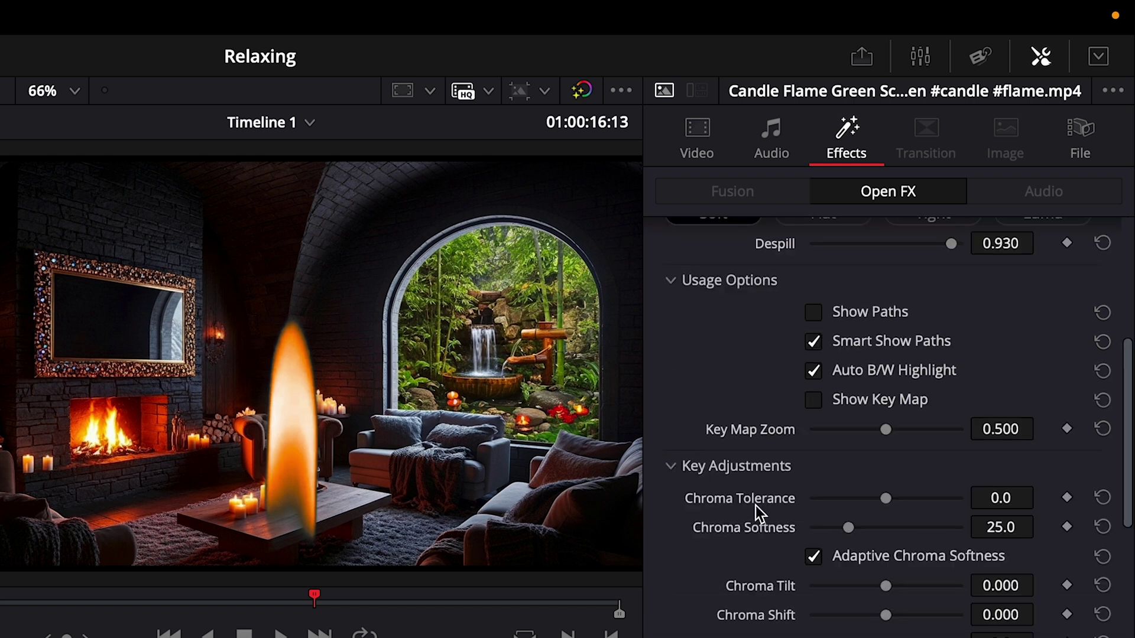
mouse_move(886, 500)
mouse_down()
mouse_move(949, 503)
mouse_move(849, 513)
mouse_move(897, 502)
mouse_up()
Step: Set Luma Low to -0.628 in the 3D Keyer's key adjustments for the flame clip
scroll(741, 595, down, 5)
scroll(741, 594, up, 7)
scroll(741, 595, up, 3)
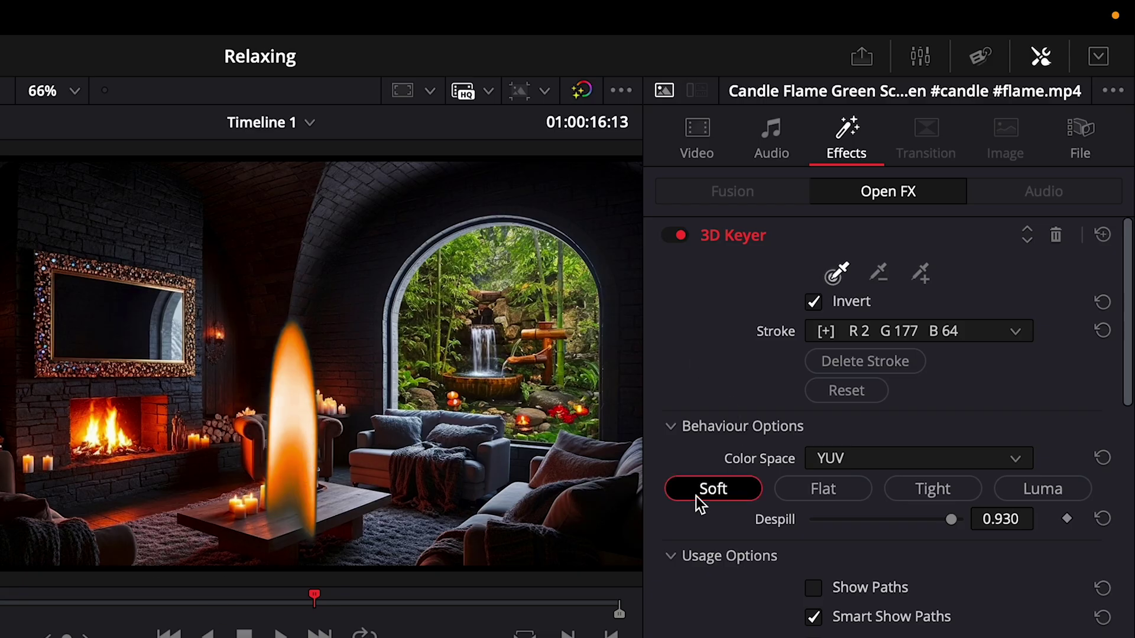
scroll(743, 409, down, 5)
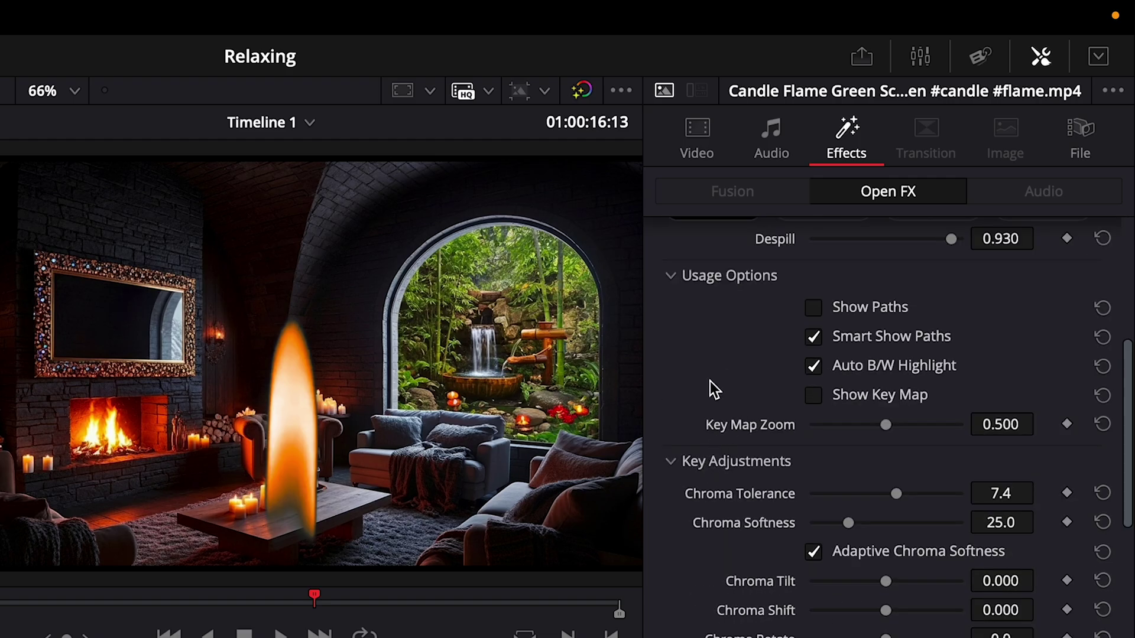
scroll(882, 438, down, 5)
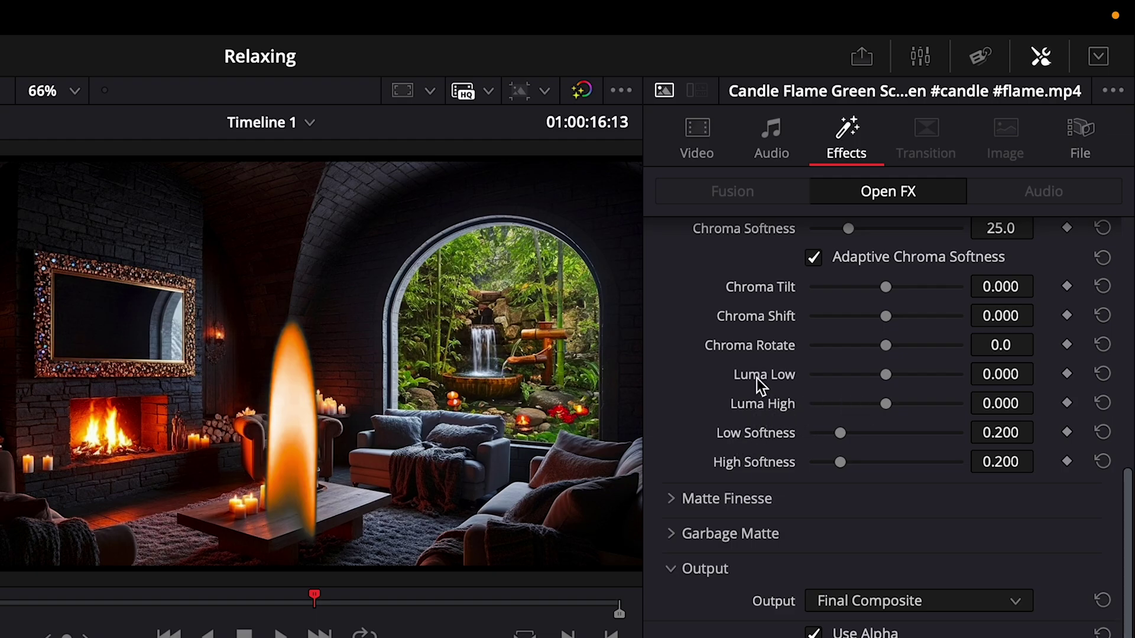
click(884, 377)
drag(885, 381, 840, 396)
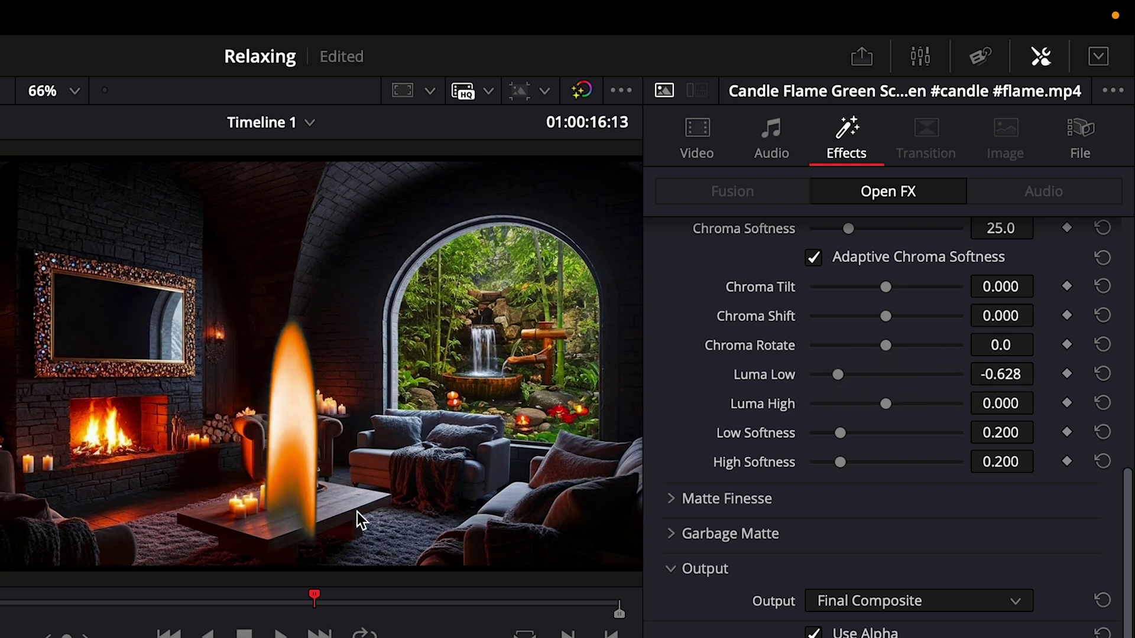
scroll(917, 310, up, 10)
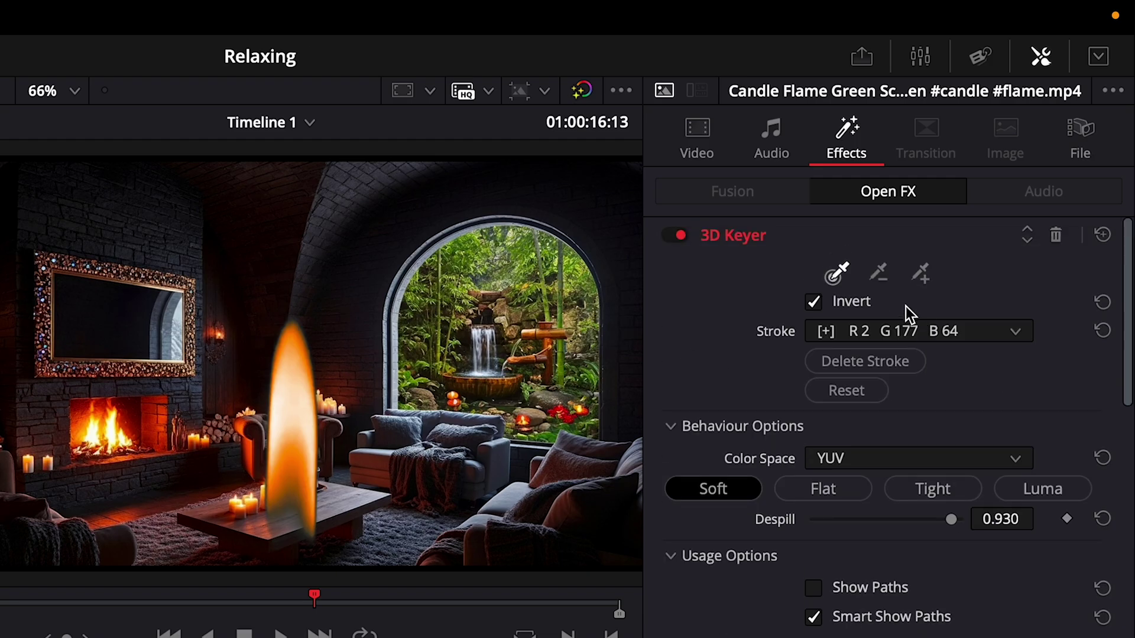
Step: Try the Lab color space in the 3D Keyer's behaviour options for the flame clip, and set it to HSP
click(1012, 331)
click(1012, 332)
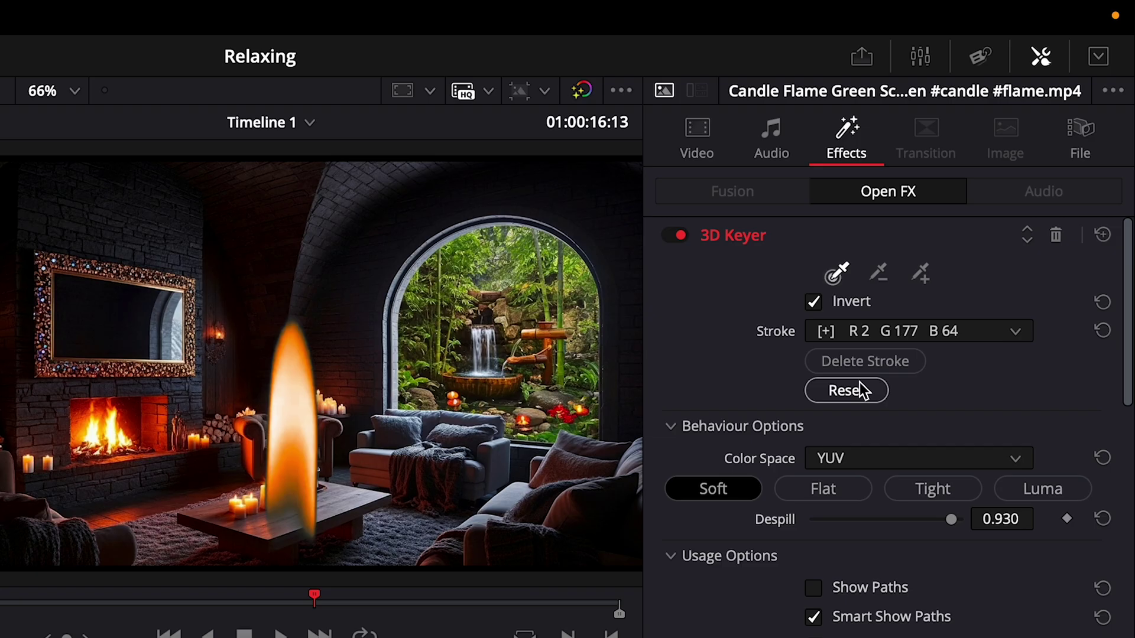
click(860, 460)
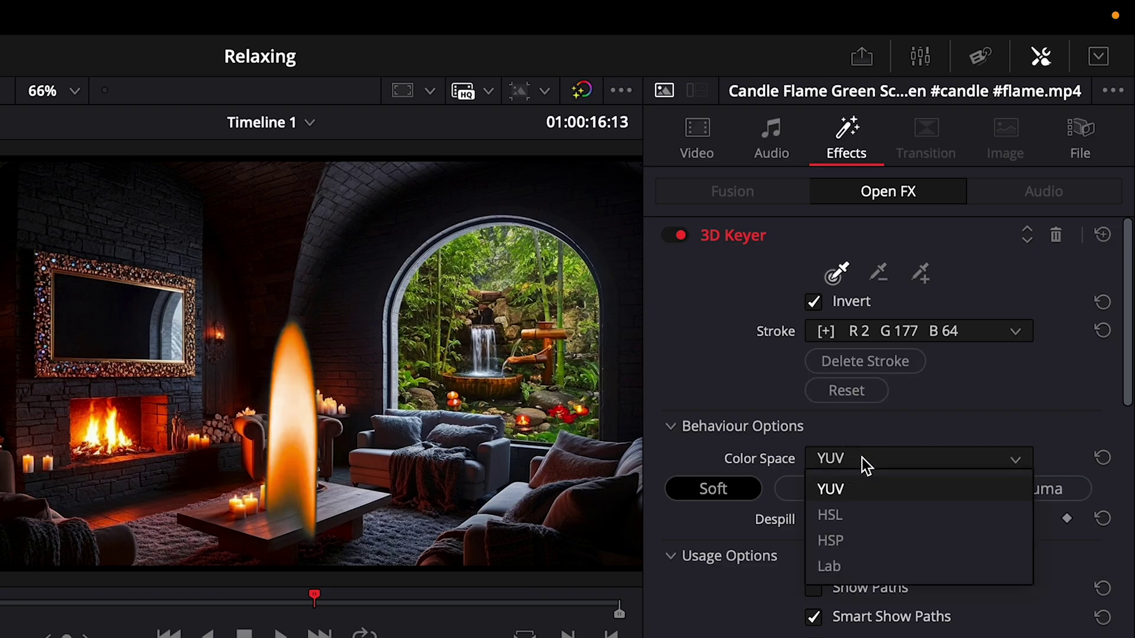
click(843, 565)
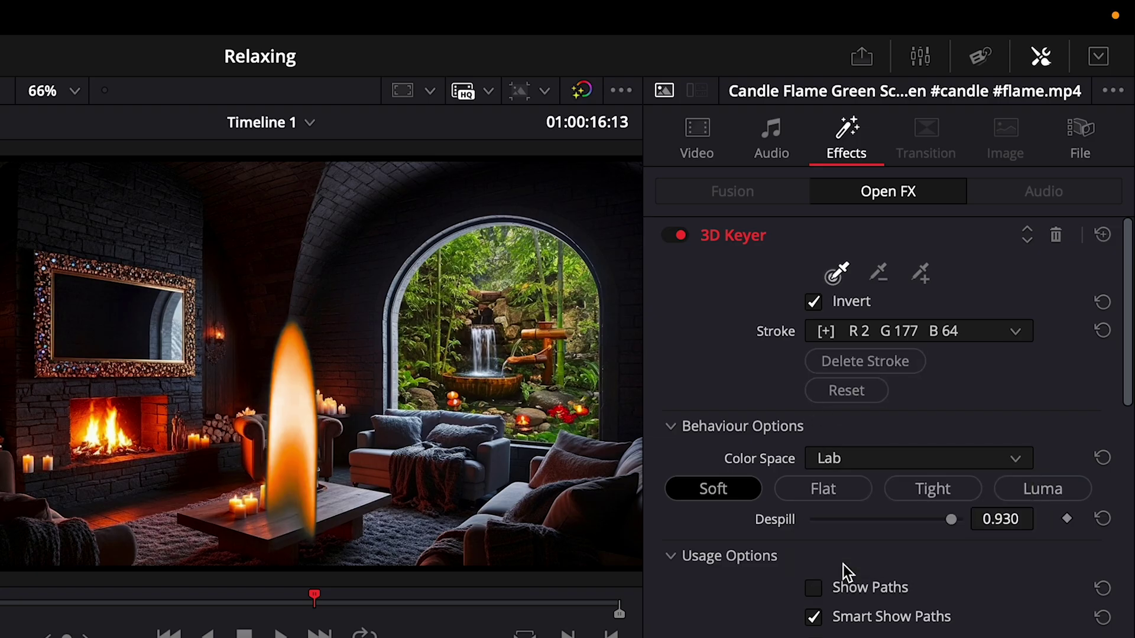
click(857, 458)
click(852, 539)
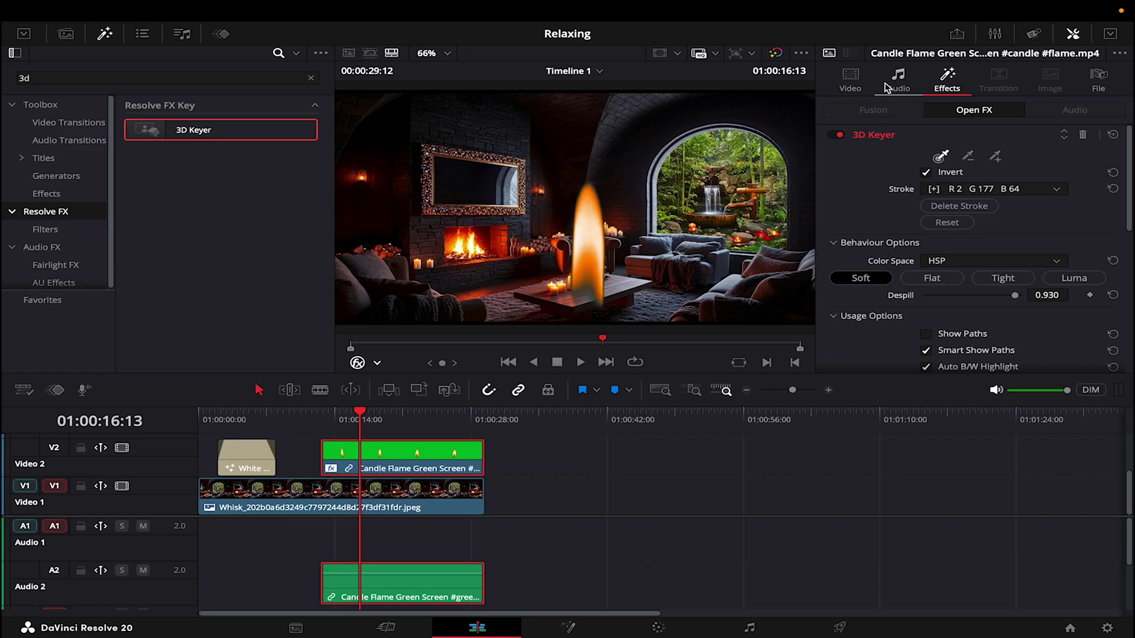
Step: Scale the candle flame clip down by setting its linked X and Y Zoom to 0.400 in the Transform settings
click(701, 141)
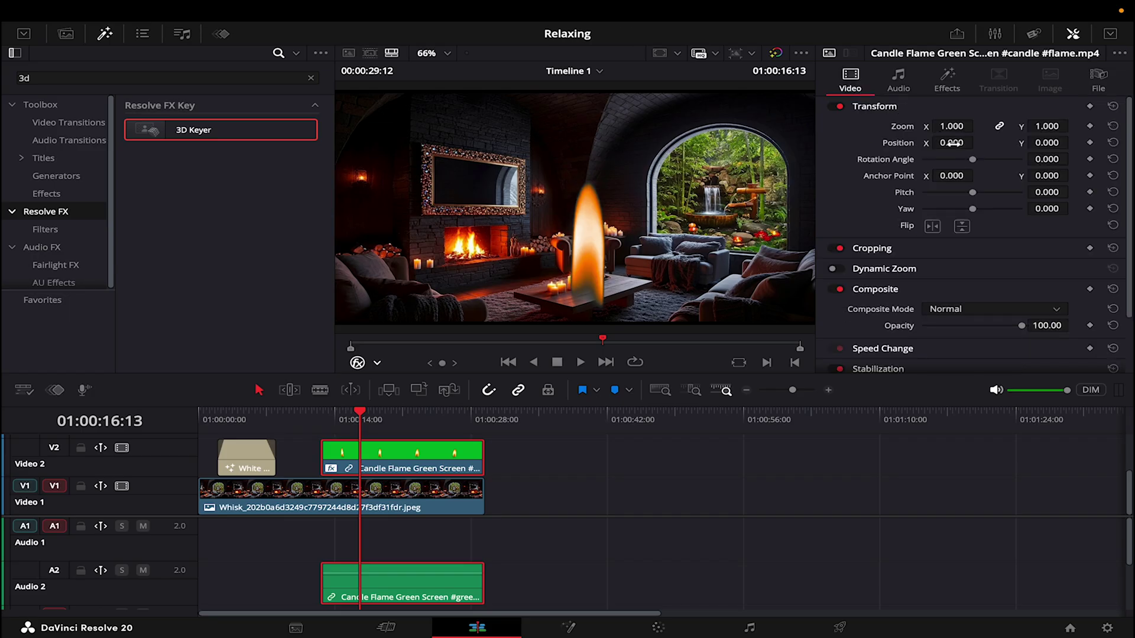
drag(952, 126, 917, 135)
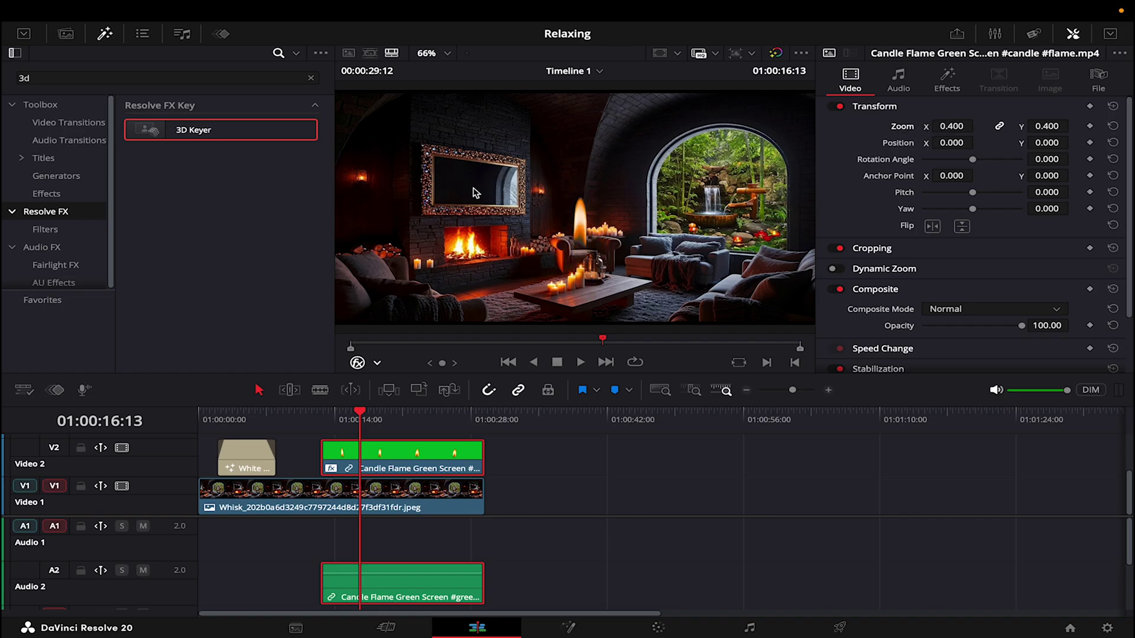
mouse_move(690, 3)
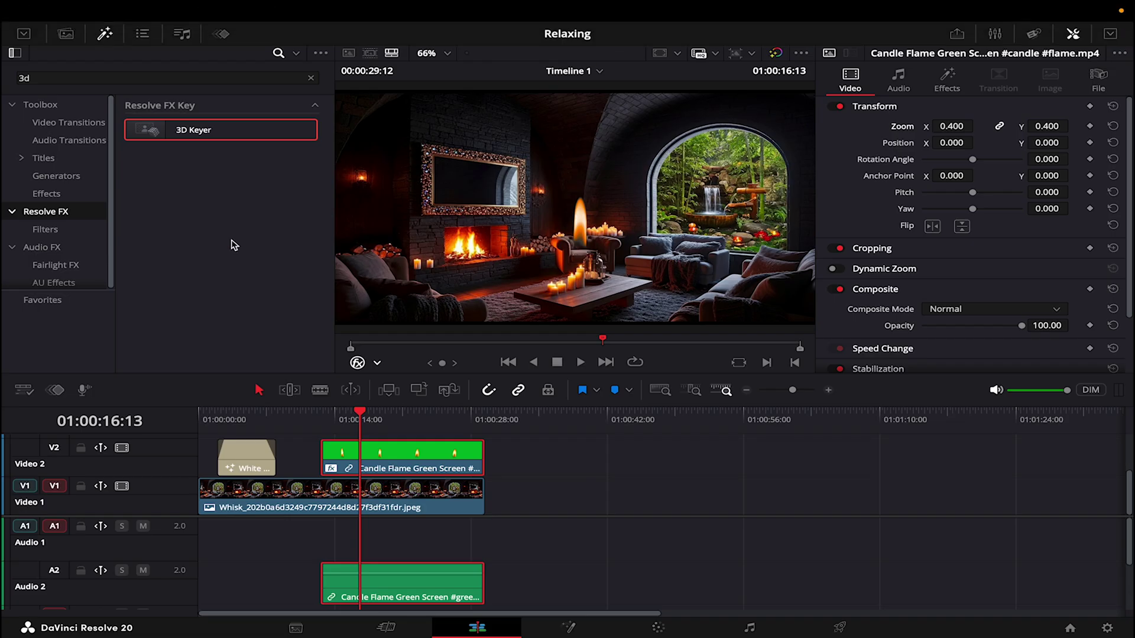